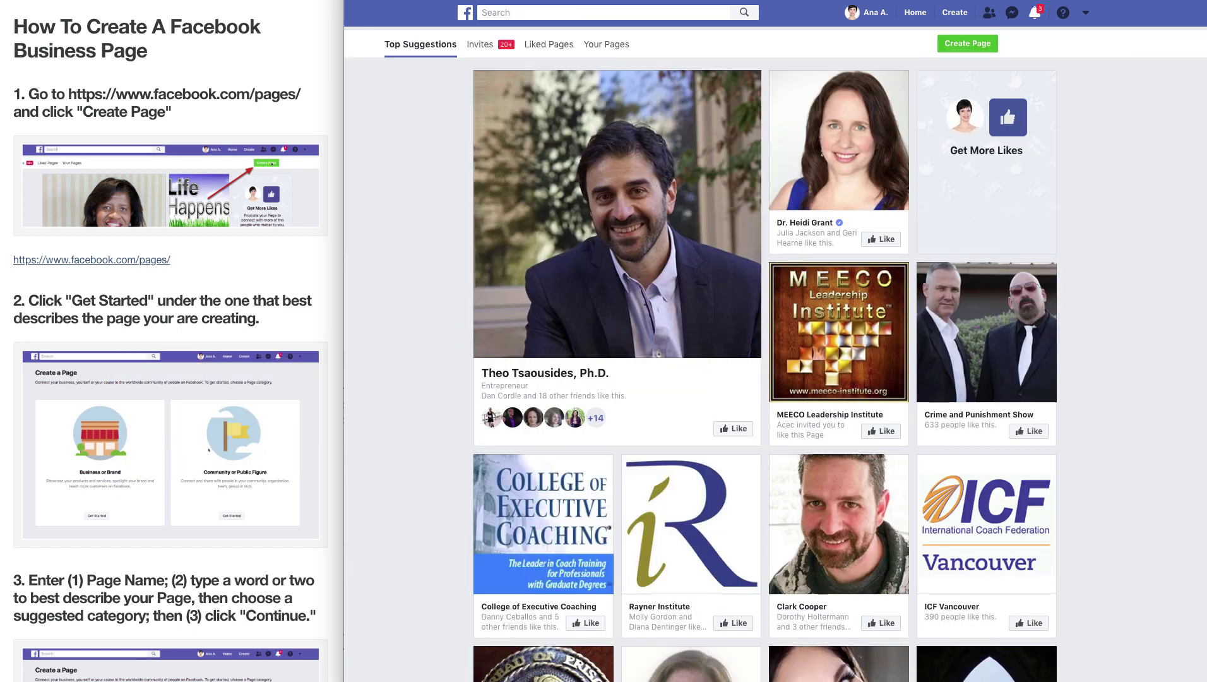
- Start creating a Business or Brand page and name it "Tech Tips For Coaches TEST3"
{"action": "left_click", "coordinate": [975, 47]}
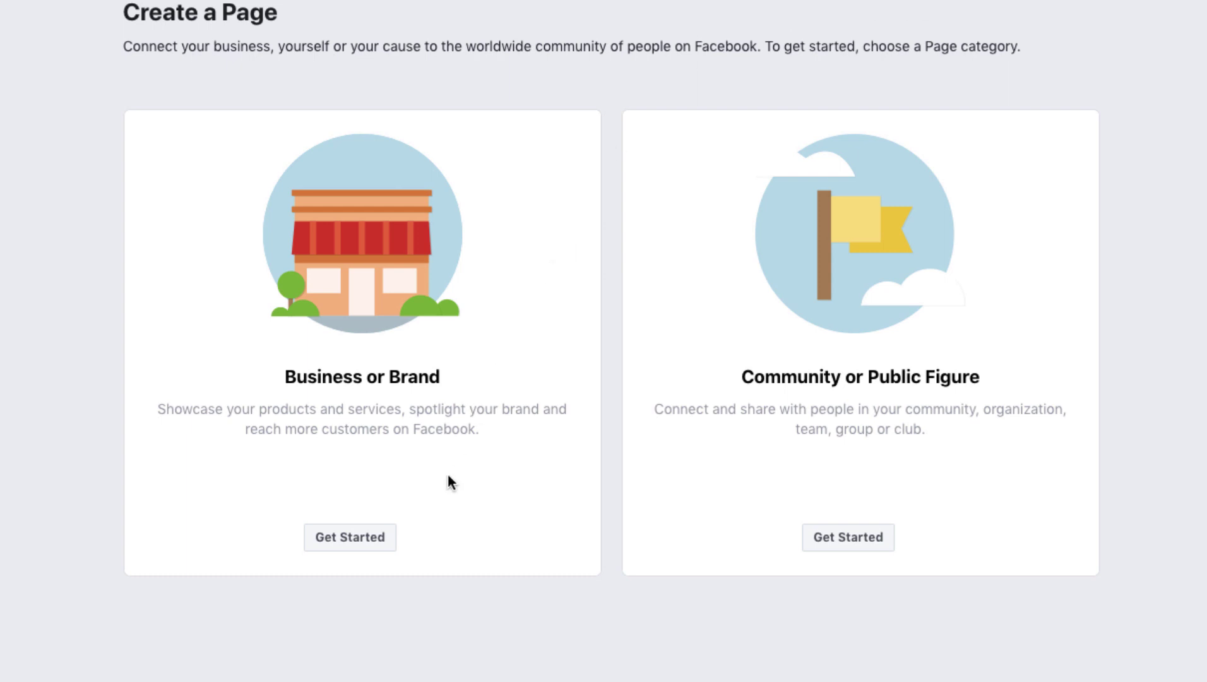
{"action": "left_click", "coordinate": [355, 544]}
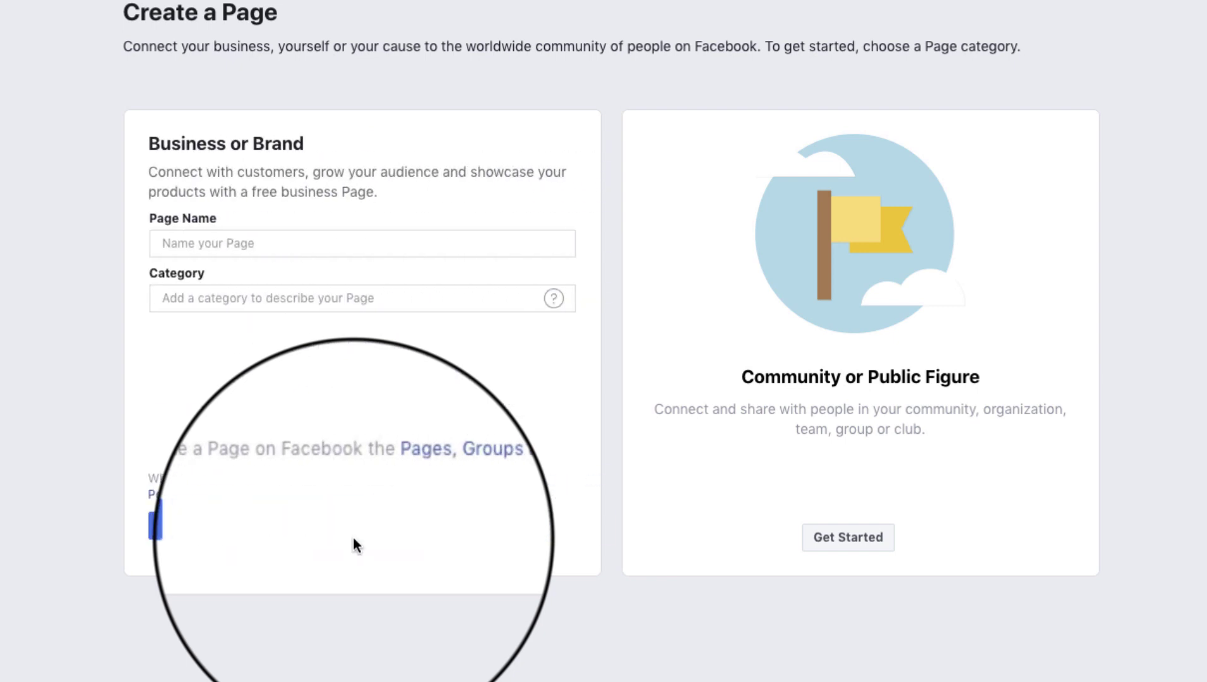
{"action": "left_click", "coordinate": [189, 244]}
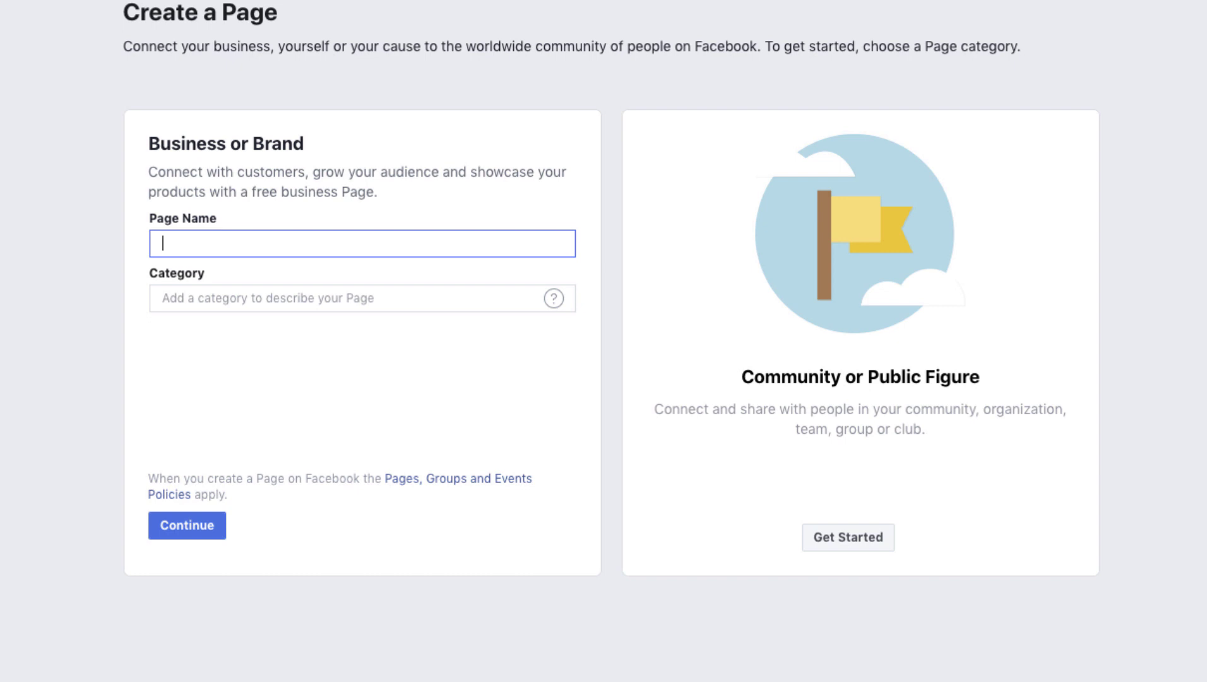
{"action": "type", "text": "Tech Tips For Coaches"}
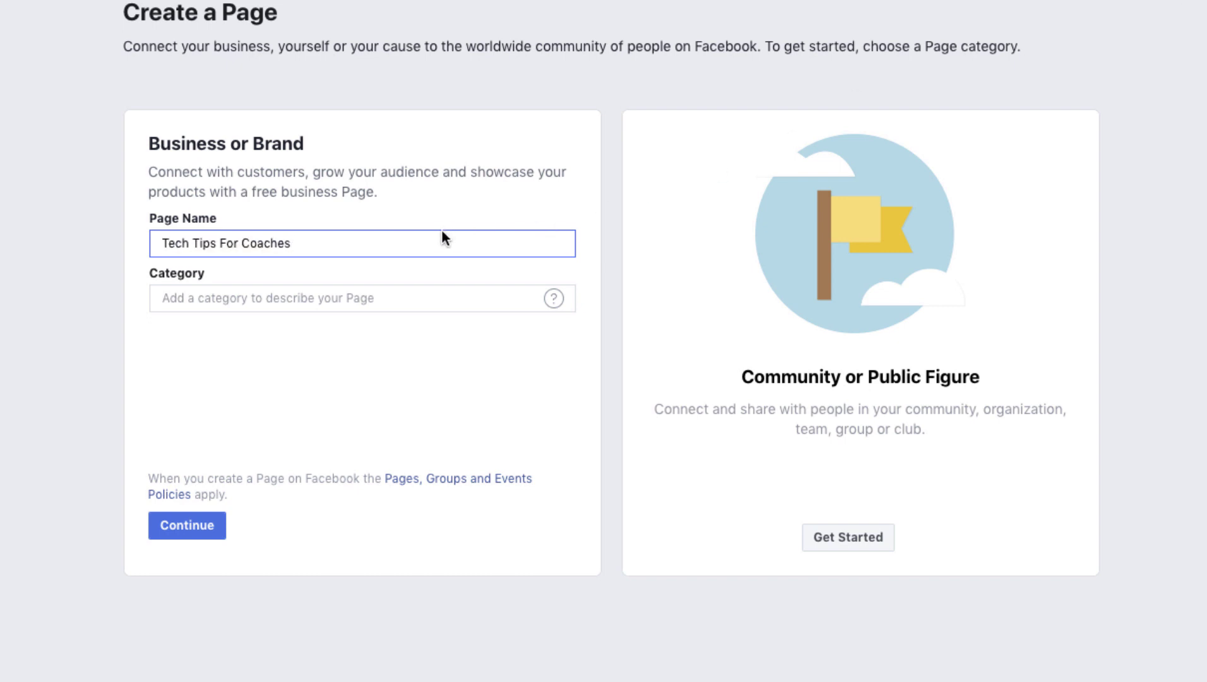
{"action": "key", "text": "Tab"}
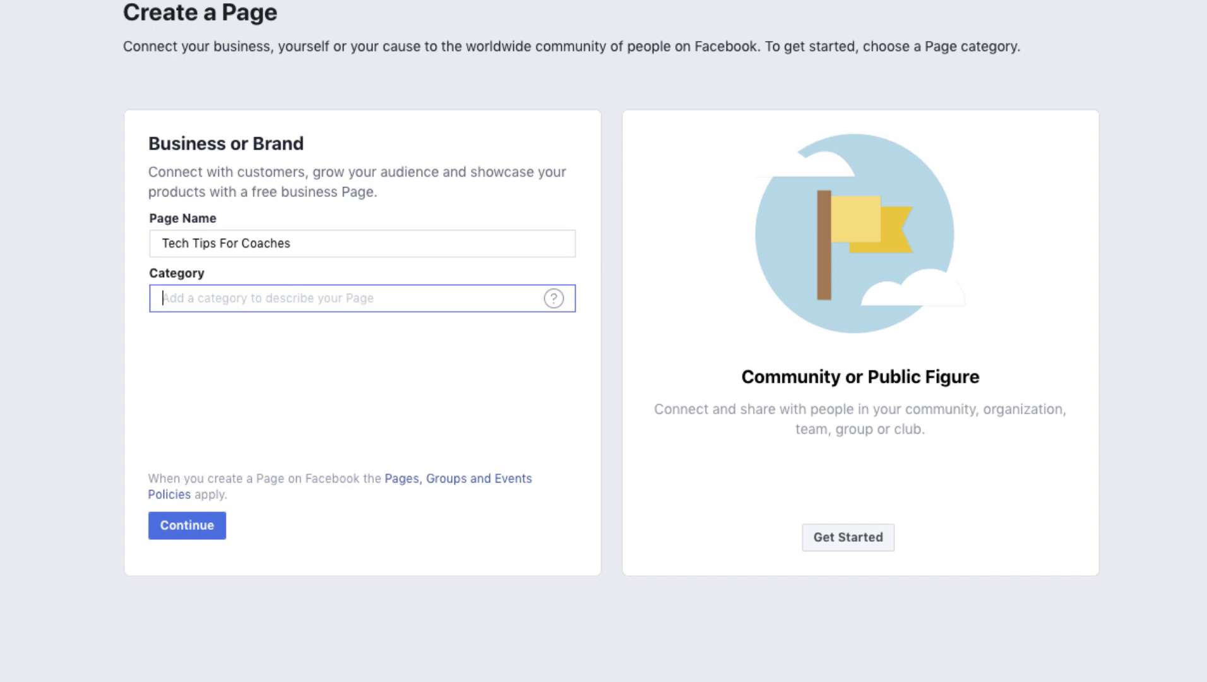
{"action": "left_click", "coordinate": [299, 243]}
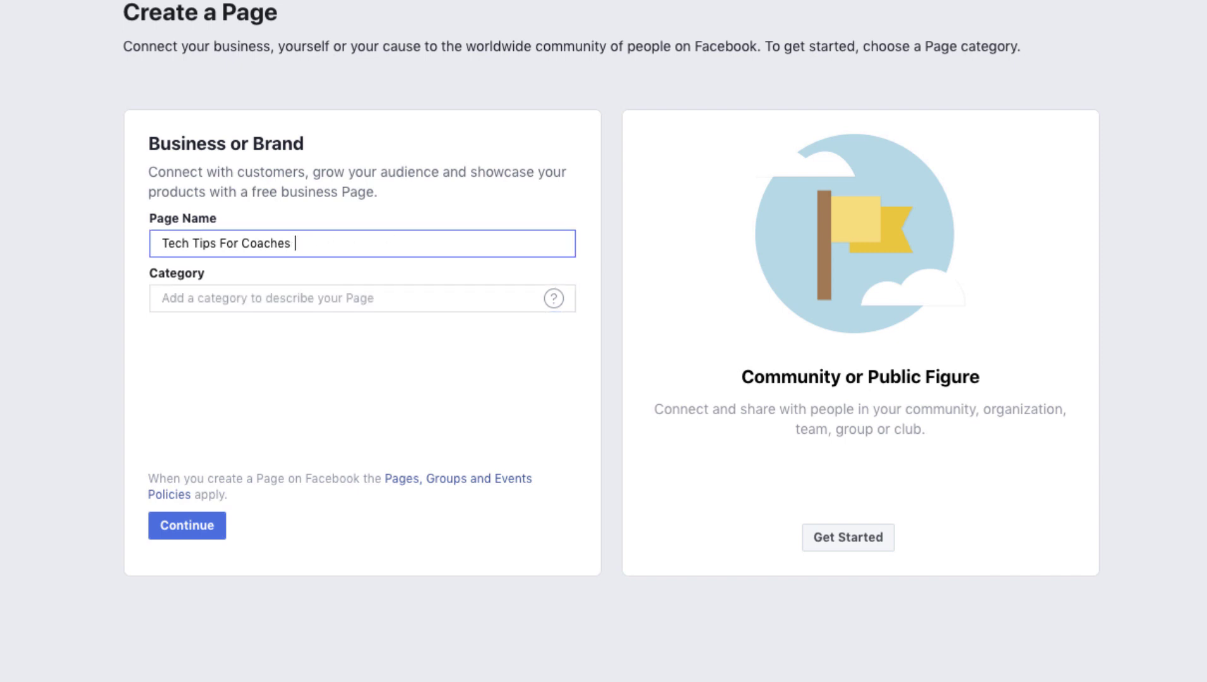
{"action": "type", "text": "TEST3"}
{"action": "left_click", "coordinate": [201, 298]}
{"action": "type", "text": "coach"}
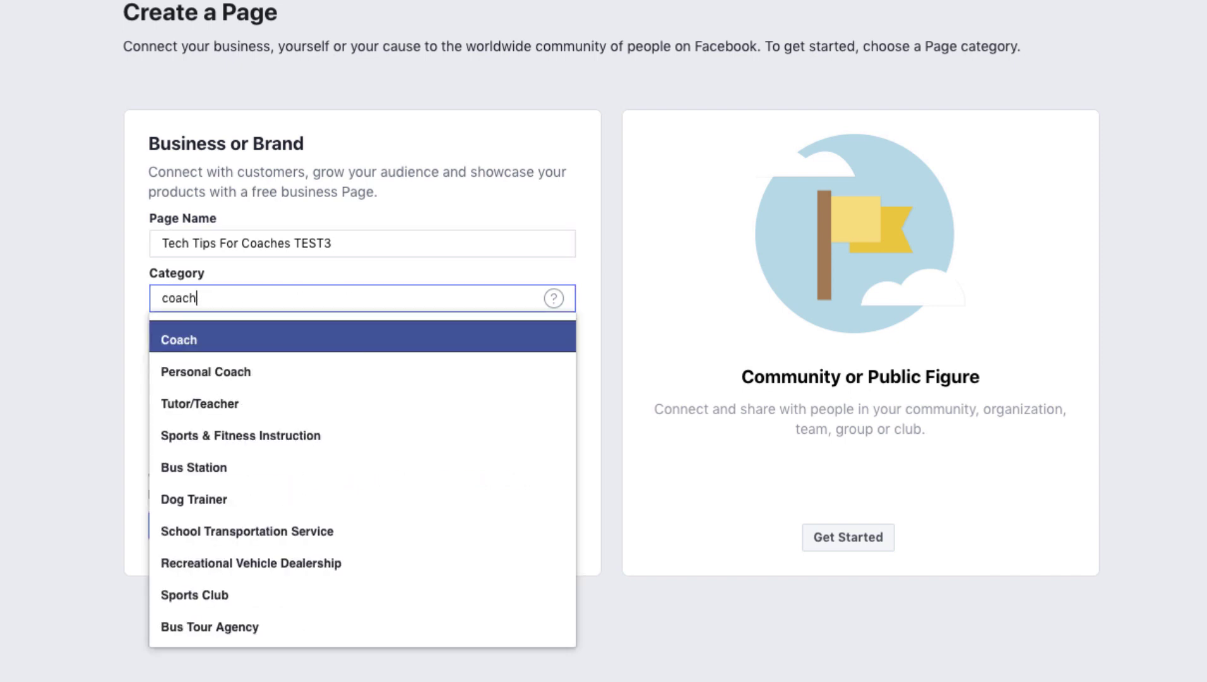
{"action": "key", "text": "BackSpace"}
{"action": "key", "text": "BackSpace"}
{"action": "key", "text": "BackSpace"}
{"action": "key", "text": "BackSpace"}
{"action": "key", "text": "BackSpace"}
- Look up "pro" as the category, choose Product/Service and continue to the page setup
{"action": "type", "text": "pro"}
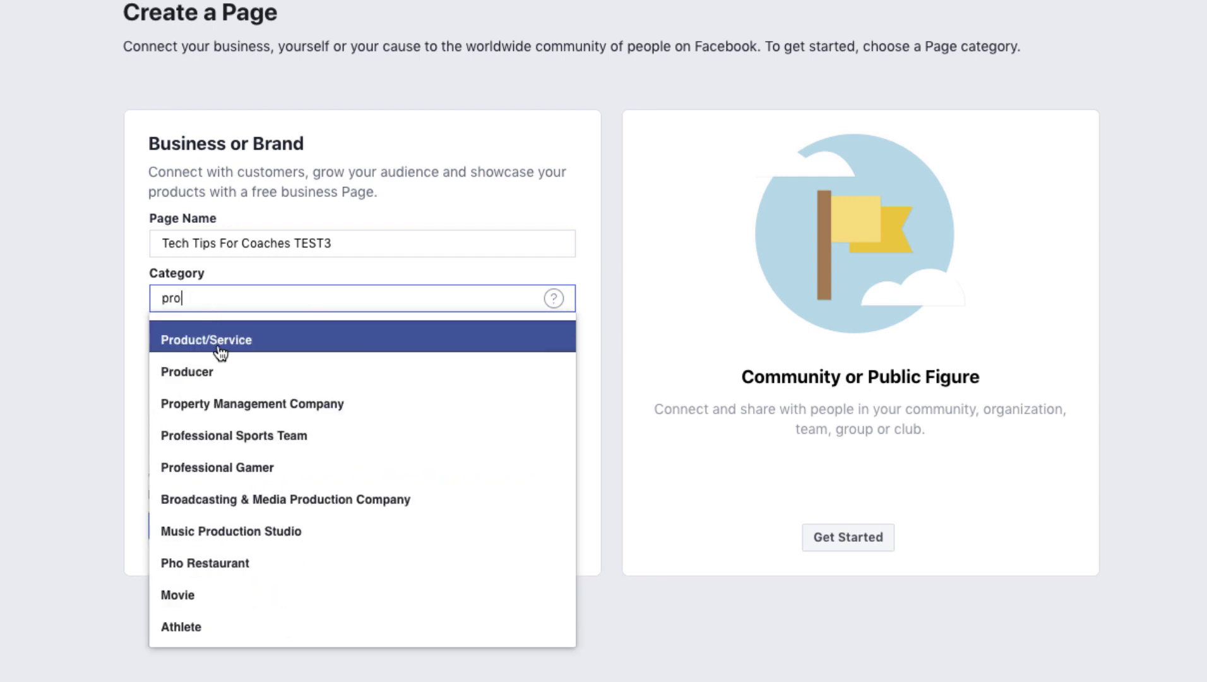
{"action": "left_click", "coordinate": [220, 351]}
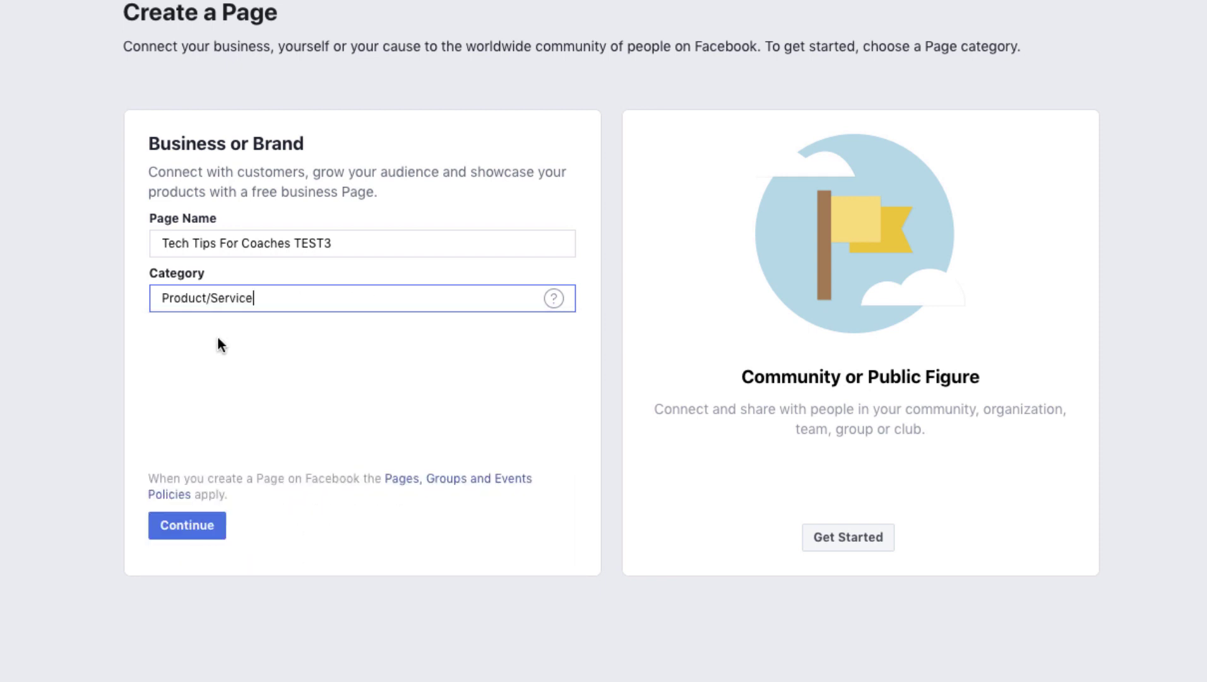
{"action": "left_click", "coordinate": [192, 525]}
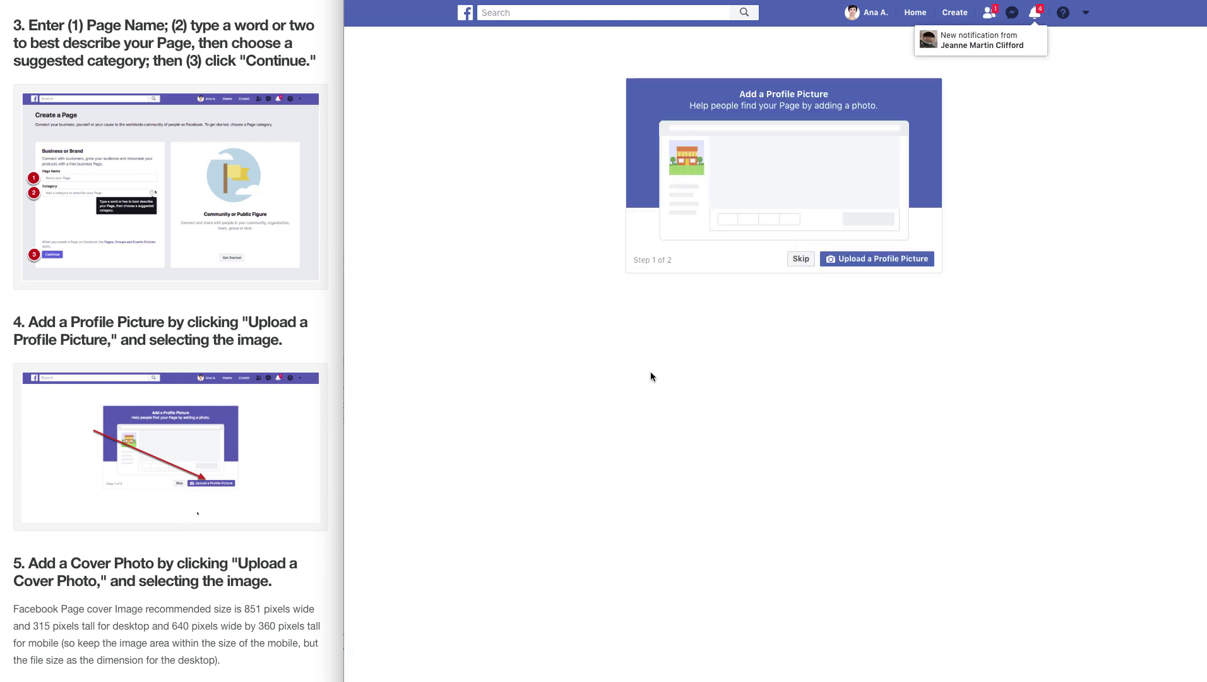
- Upload TTC Logo Square 300 2.png from the TTC-Logos folder as the profile picture, and skip the cover photo
{"action": "left_click", "coordinate": [882, 264]}
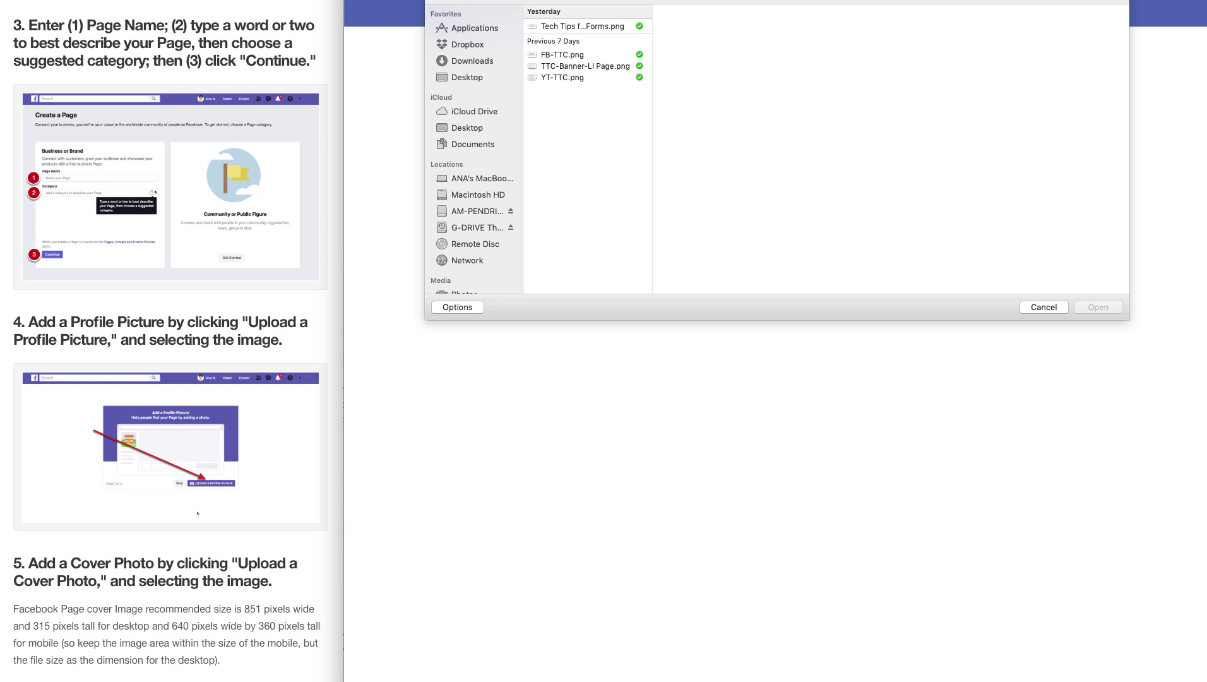
{"action": "left_click", "coordinate": [743, 5]}
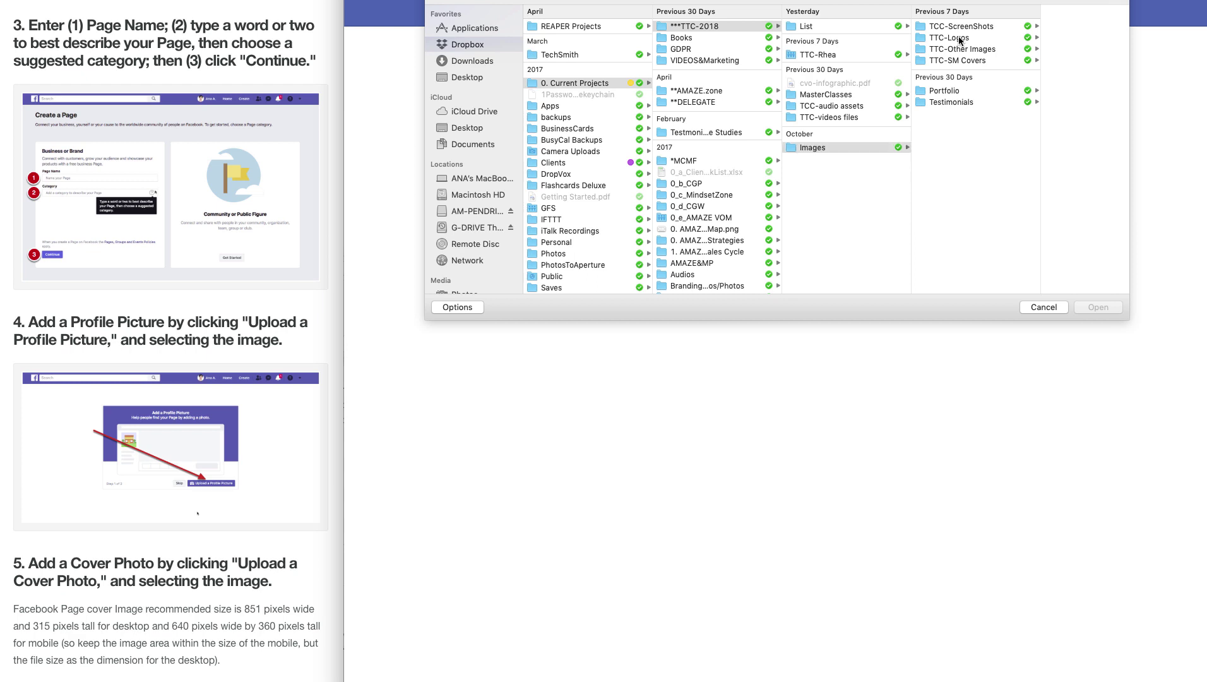
{"action": "left_click", "coordinate": [956, 38]}
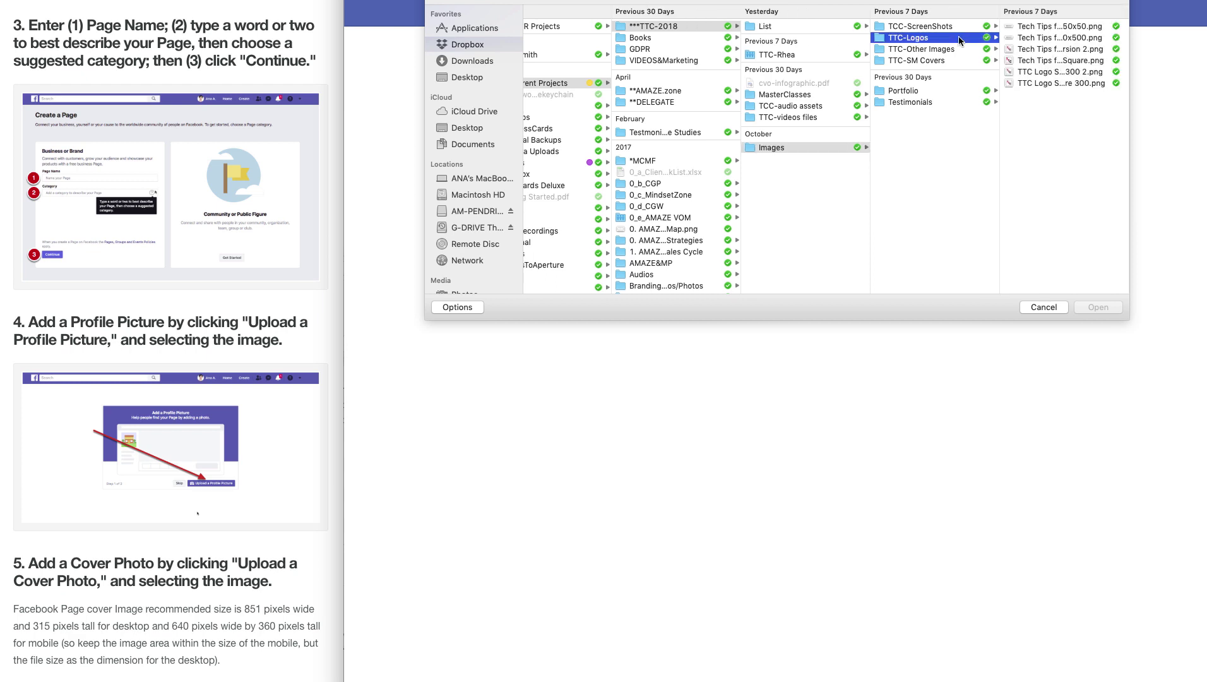
{"action": "left_click", "coordinate": [1054, 72]}
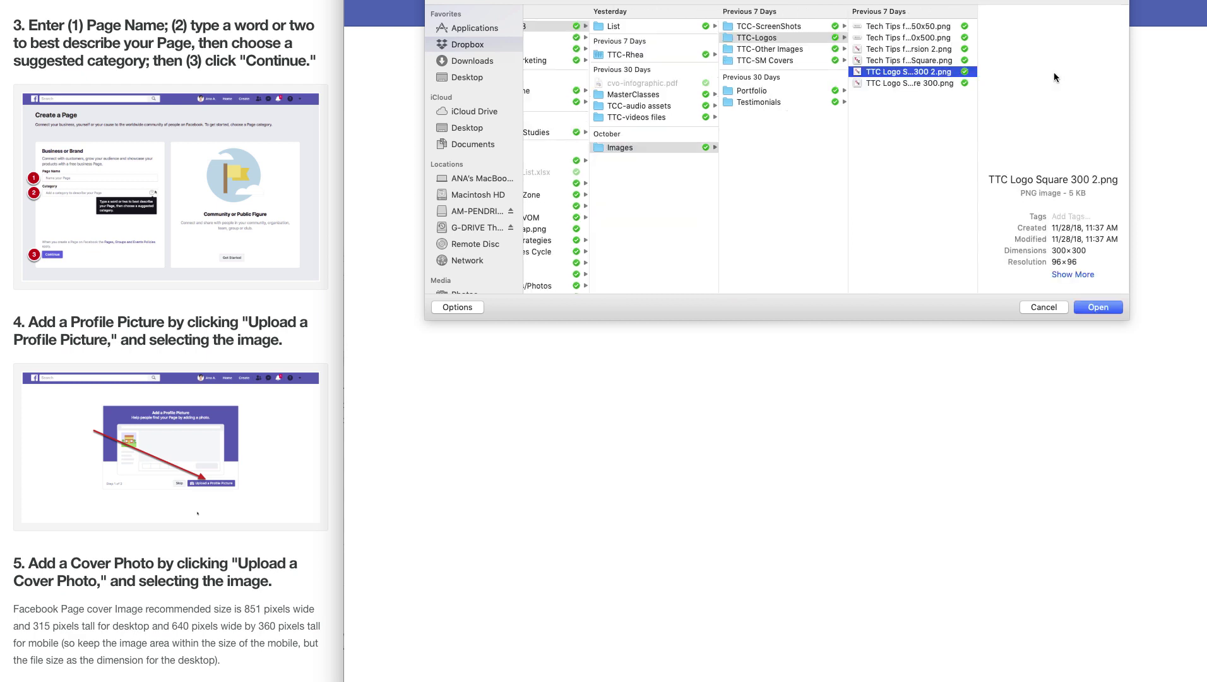
{"action": "left_click", "coordinate": [1088, 307]}
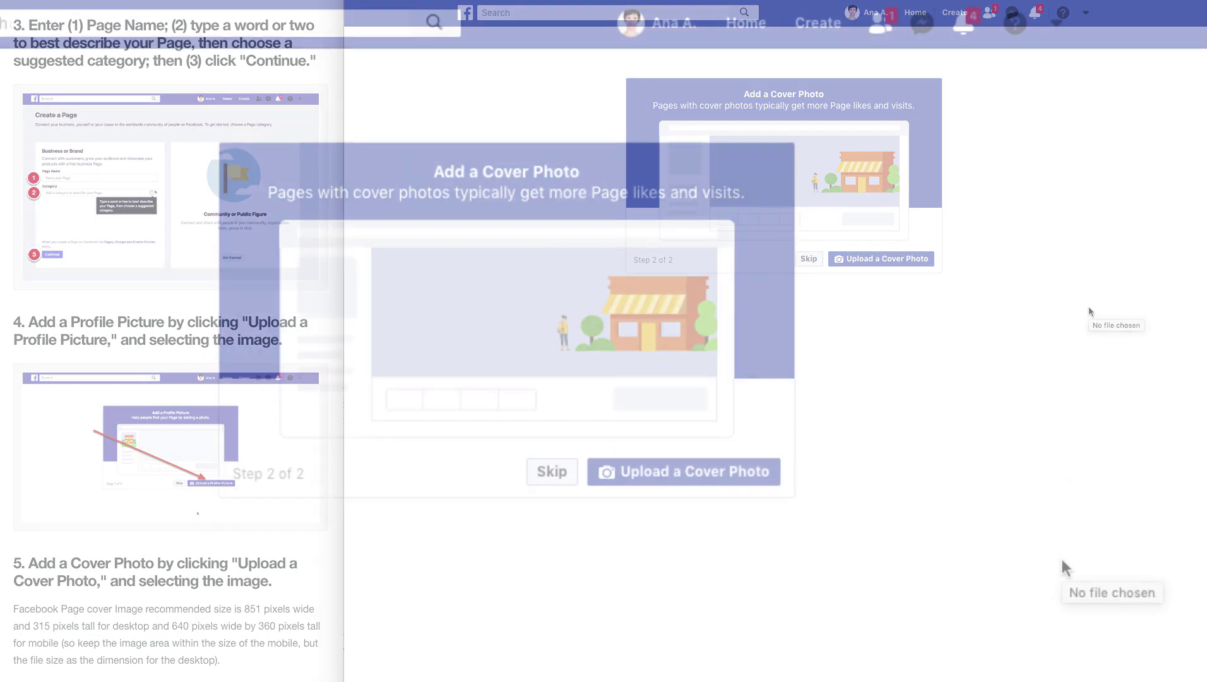
{"action": "left_click", "coordinate": [555, 474]}
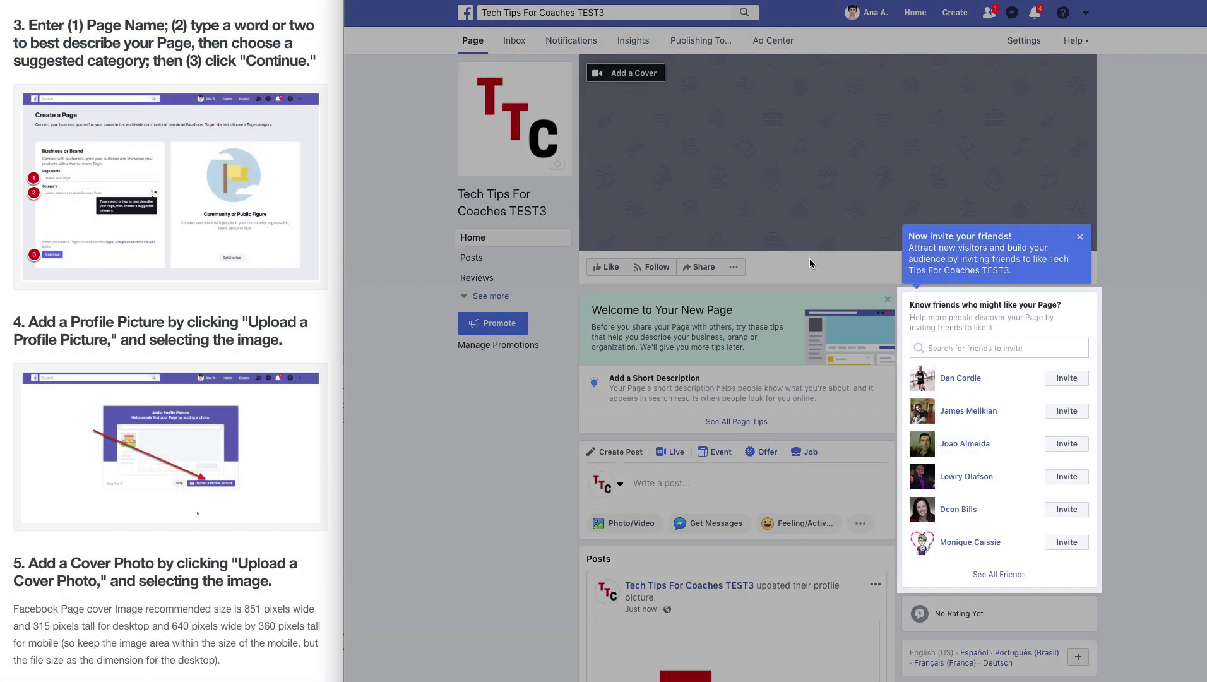
- Dismiss the friend-invitation tip, then upload FB-TTC.png from the TTC-SM Covers folder as the page's cover photo and save it
{"action": "left_click", "coordinate": [1080, 241]}
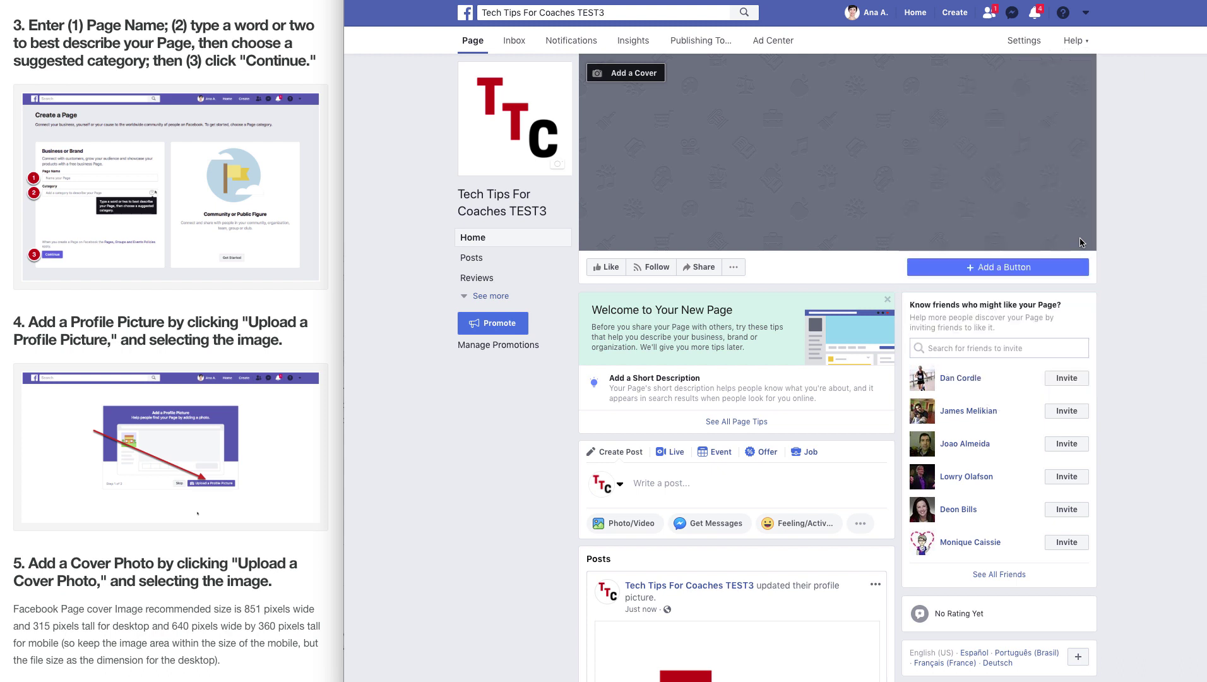
{"action": "left_click", "coordinate": [637, 76]}
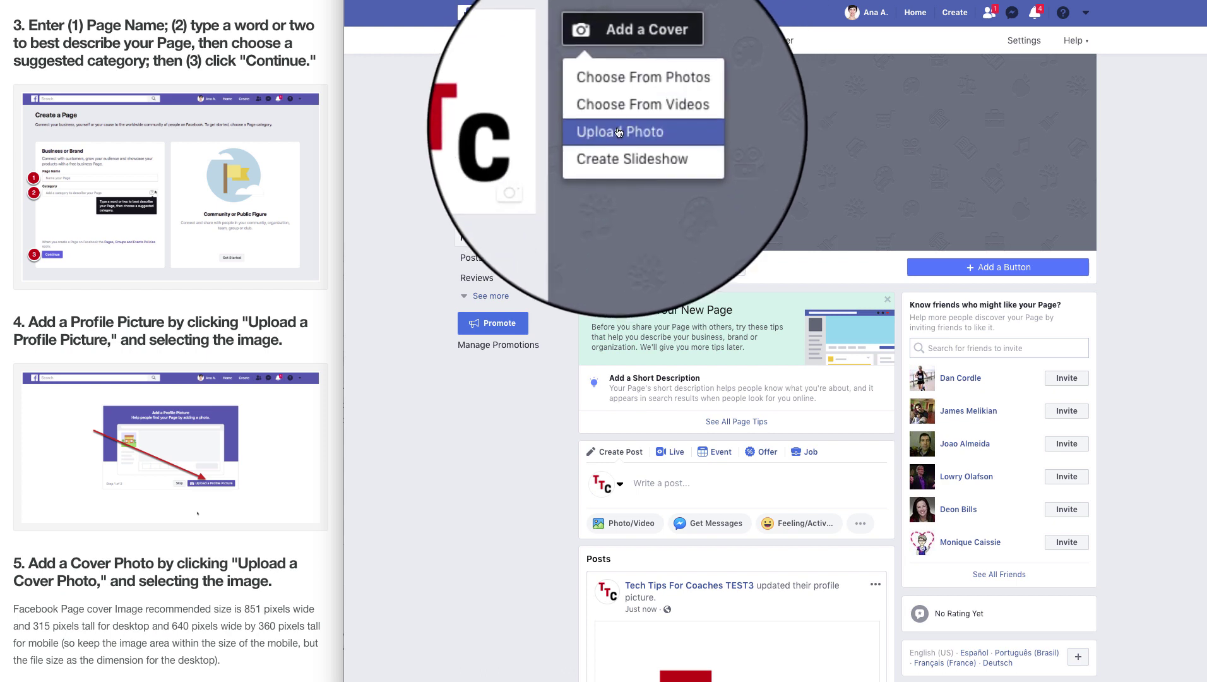
{"action": "left_click", "coordinate": [617, 126]}
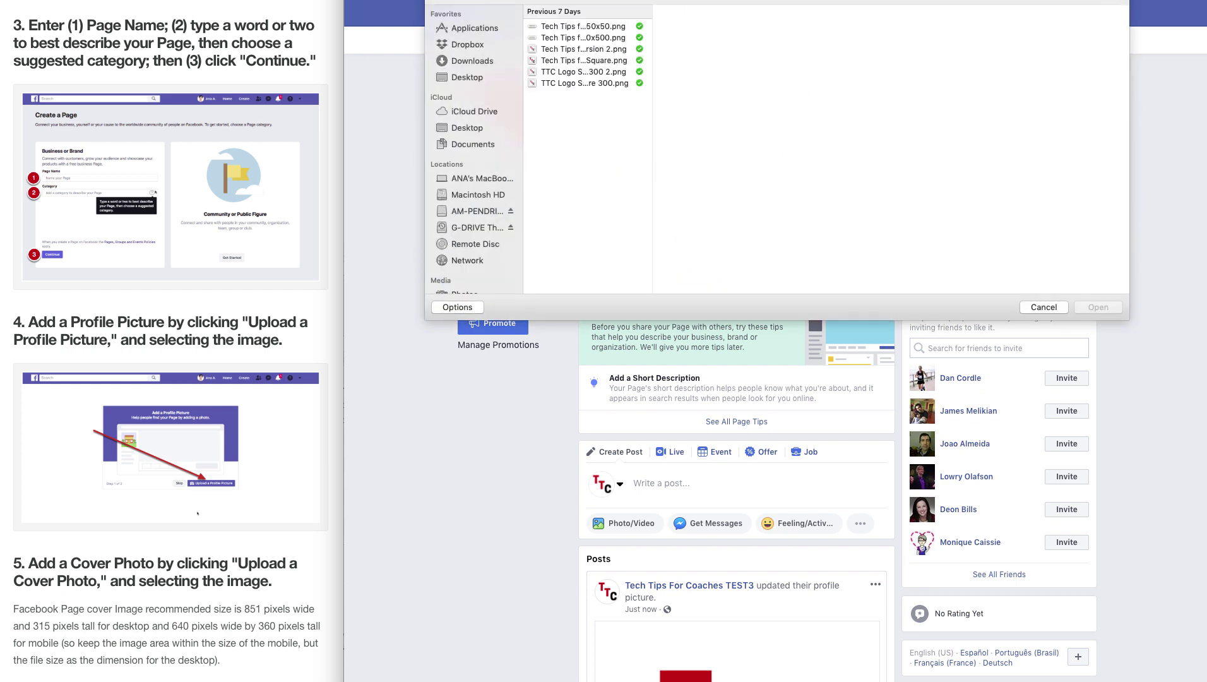
{"action": "left_click", "coordinate": [745, 8]}
{"action": "left_click", "coordinate": [745, 7]}
{"action": "left_click", "coordinate": [959, 61]}
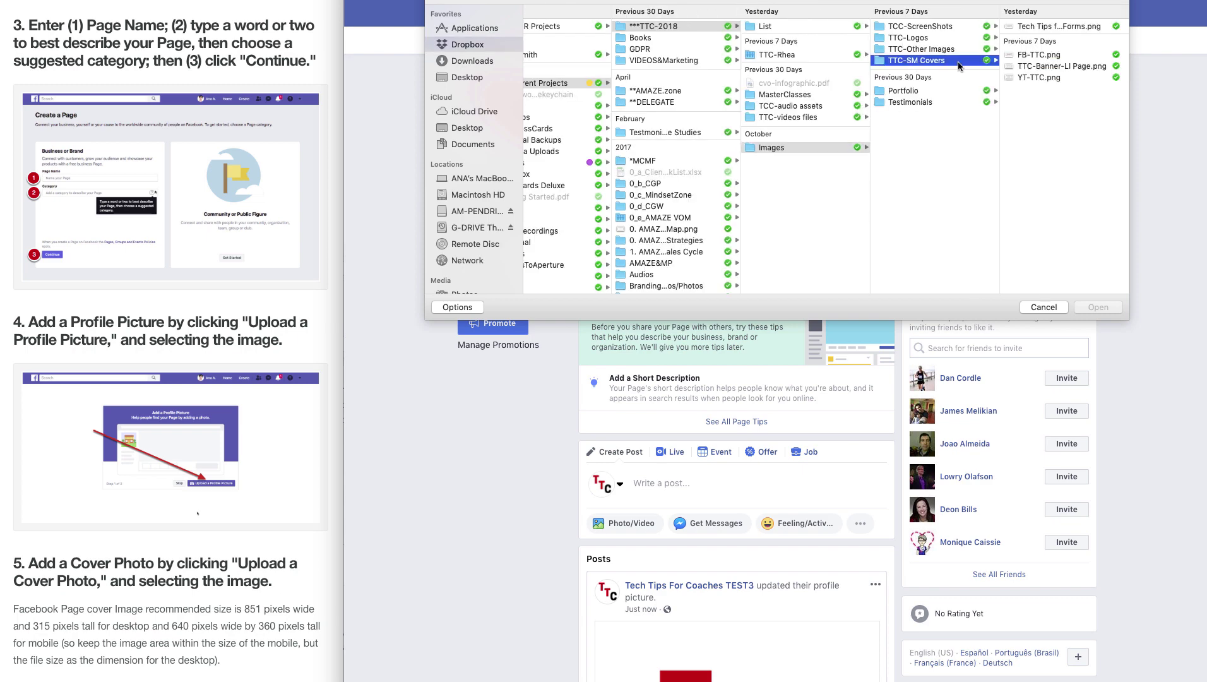
{"action": "left_click", "coordinate": [1038, 55]}
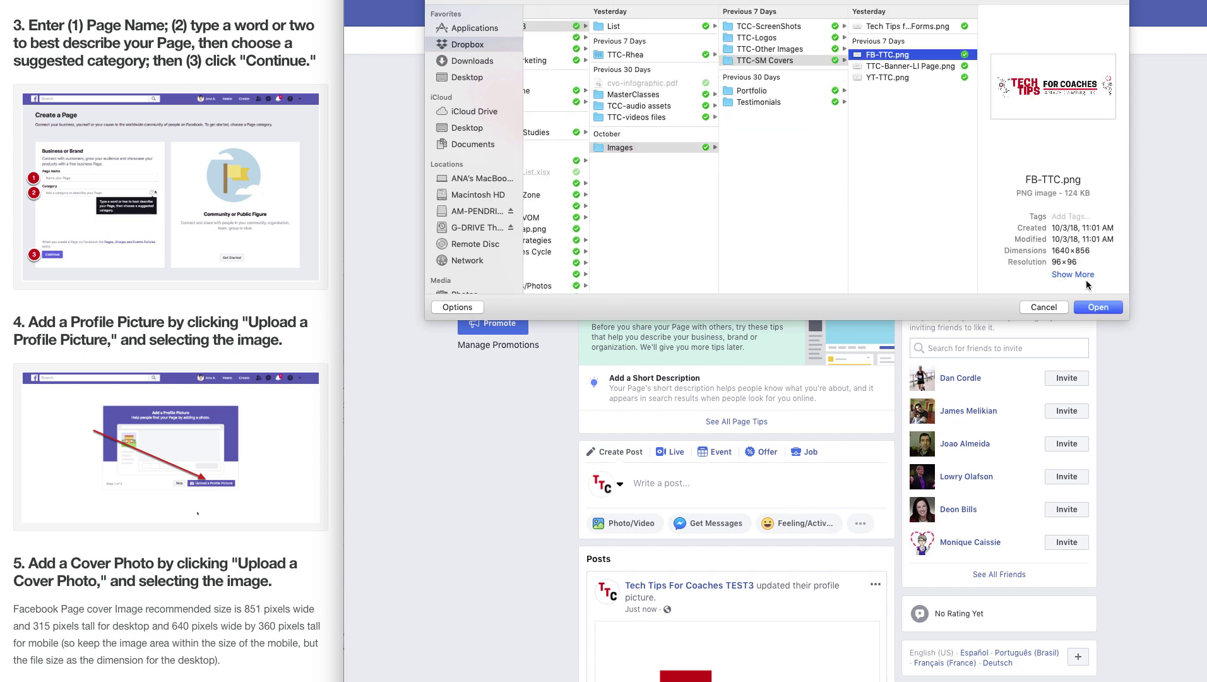
{"action": "left_click", "coordinate": [1096, 307]}
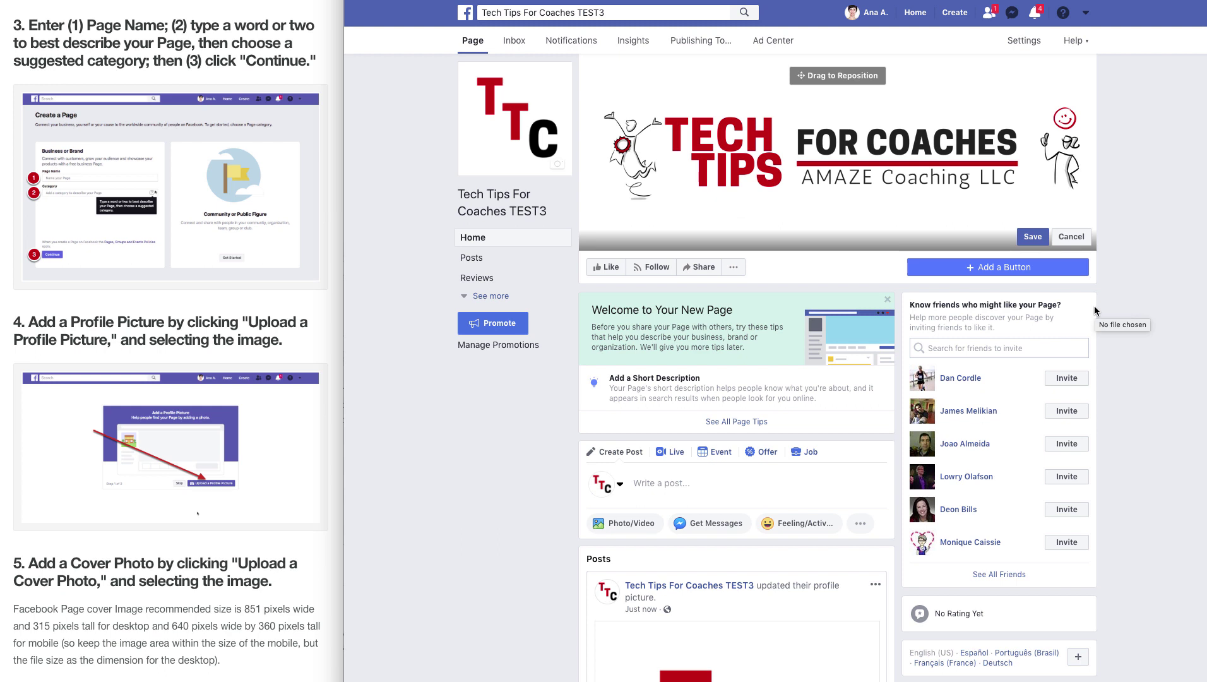
{"action": "left_click", "coordinate": [1032, 238]}
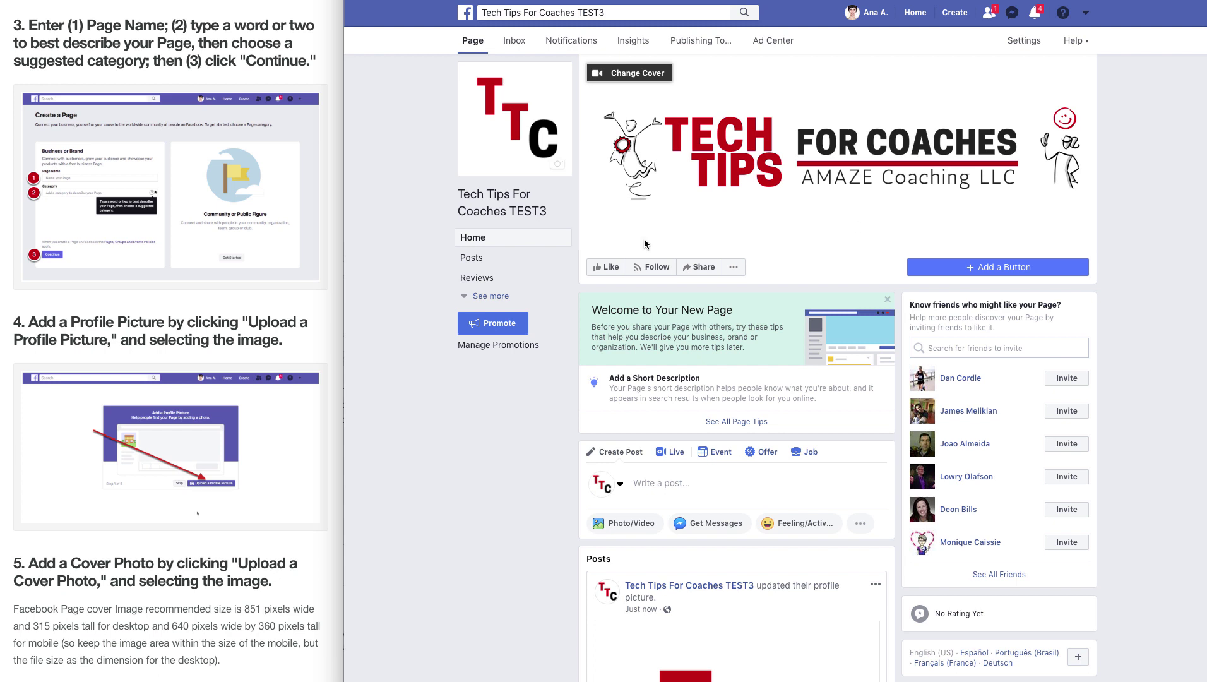
- Add a page button of the type Learn More, from the options for learning more about the business
{"action": "scroll", "coordinate": [191, 472], "scroll_direction": "down", "scroll_amount": 8}
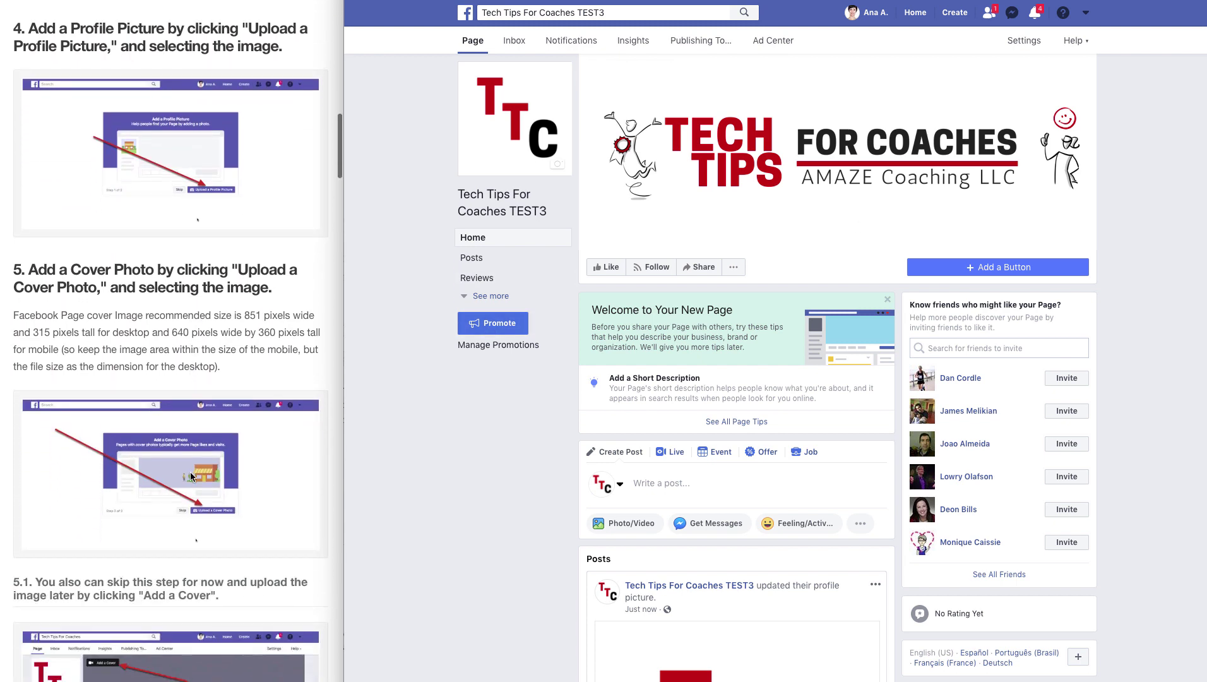
{"action": "scroll", "coordinate": [191, 476], "scroll_direction": "down", "scroll_amount": 3}
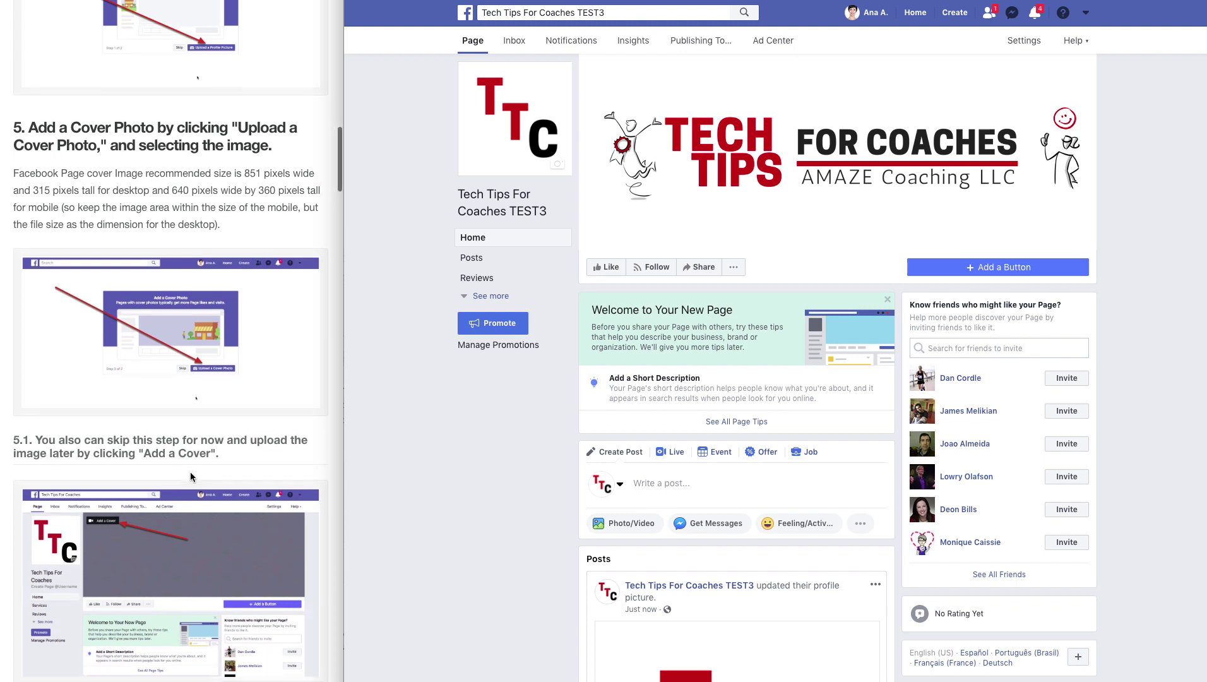
{"action": "scroll", "coordinate": [190, 476], "scroll_direction": "down", "scroll_amount": 6}
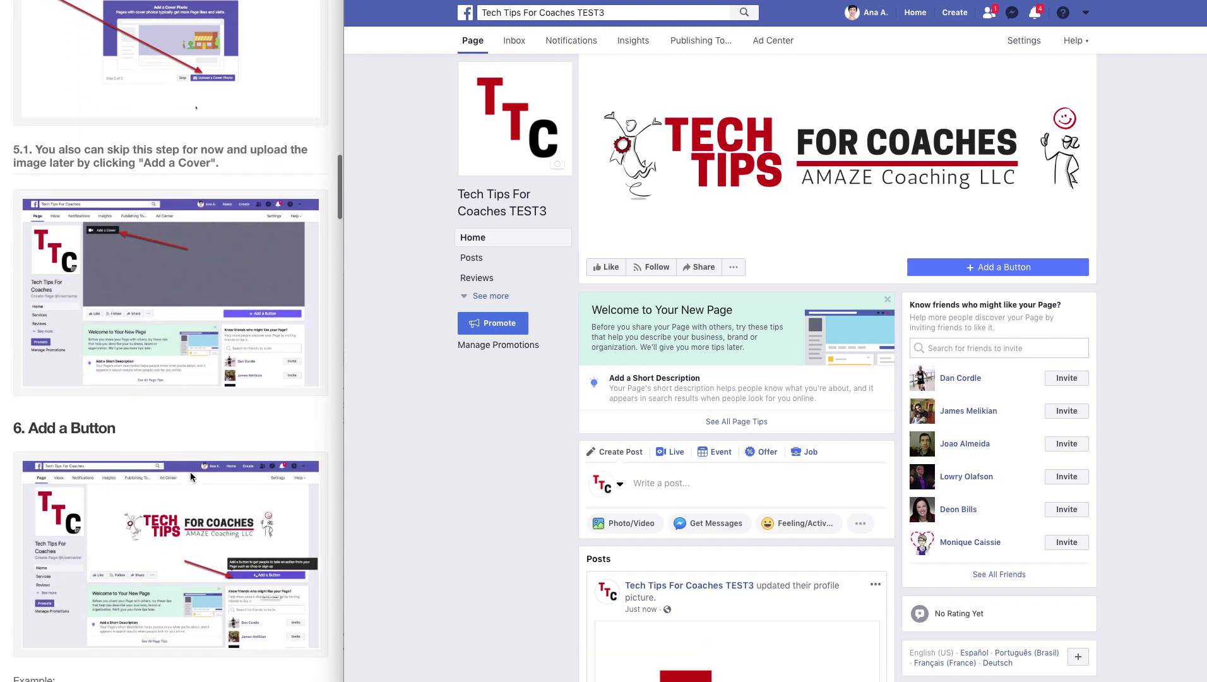
{"action": "scroll", "coordinate": [191, 472], "scroll_direction": "down", "scroll_amount": 8}
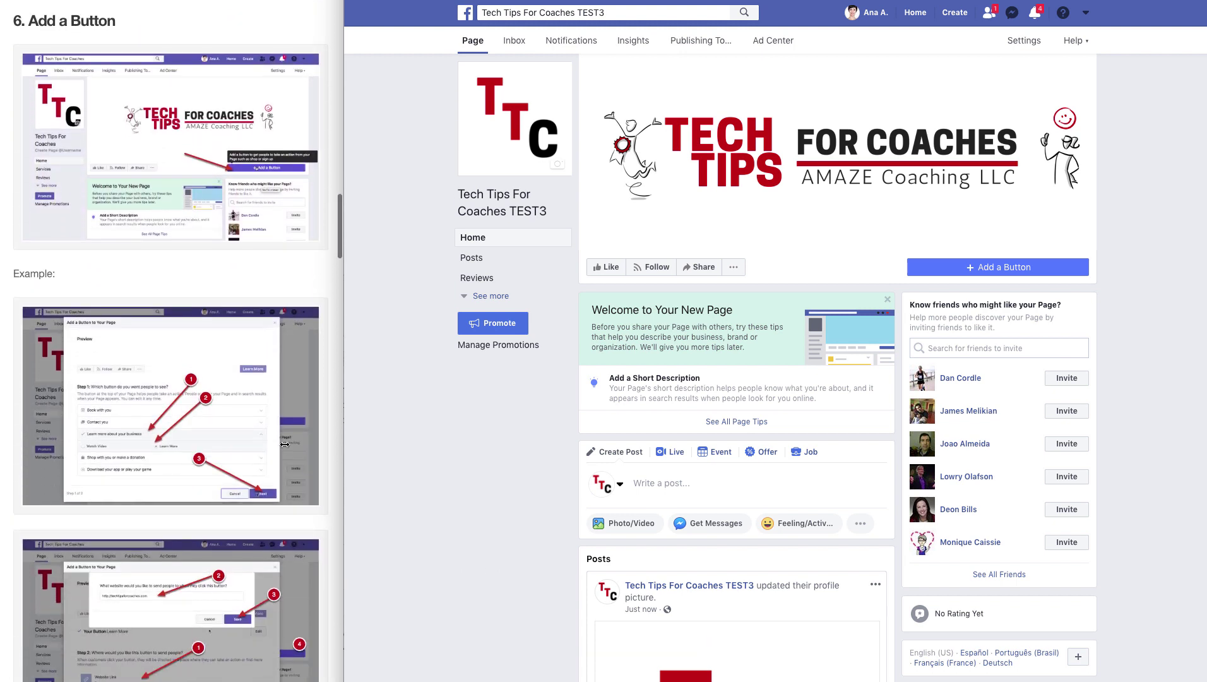
{"action": "left_click", "coordinate": [994, 267]}
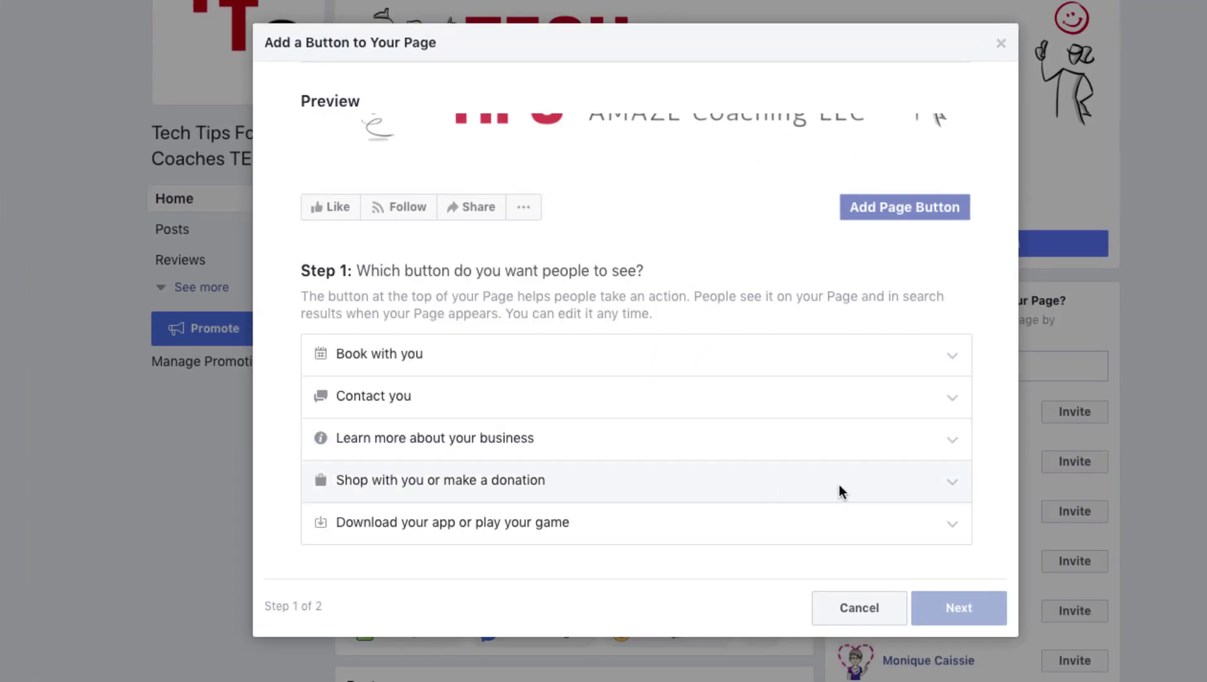
{"action": "left_click", "coordinate": [951, 442]}
{"action": "left_click", "coordinate": [579, 459]}
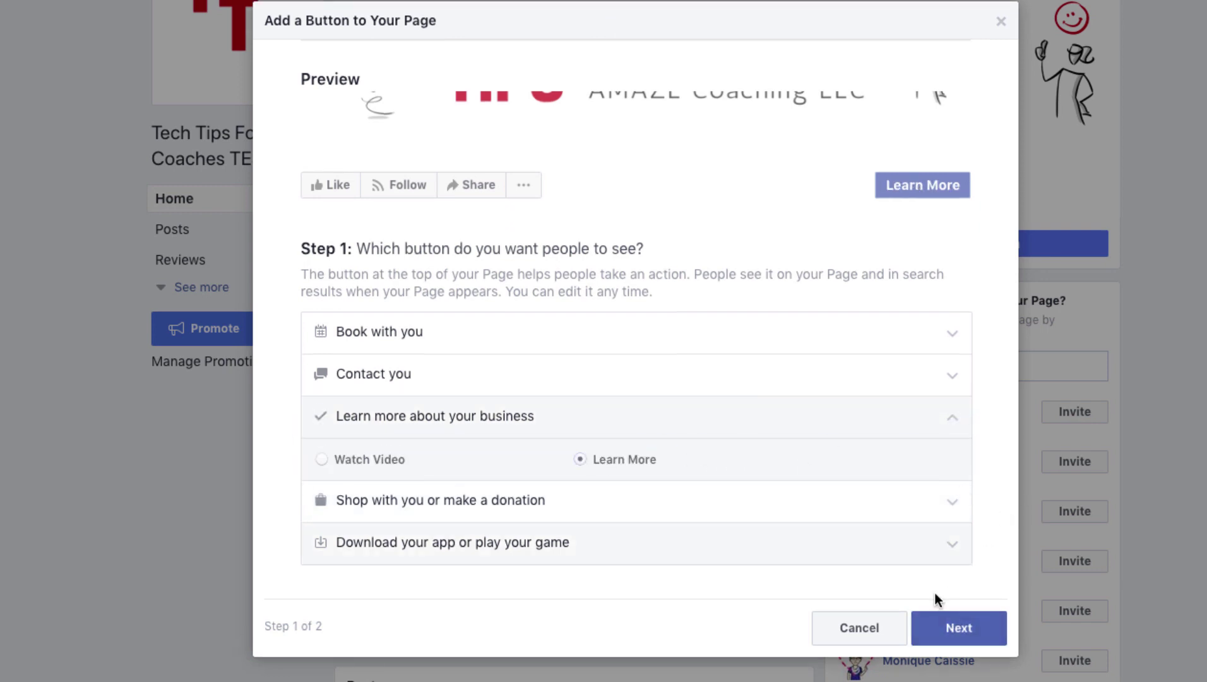
{"action": "left_click", "coordinate": [956, 628]}
{"action": "left_click", "coordinate": [515, 467]}
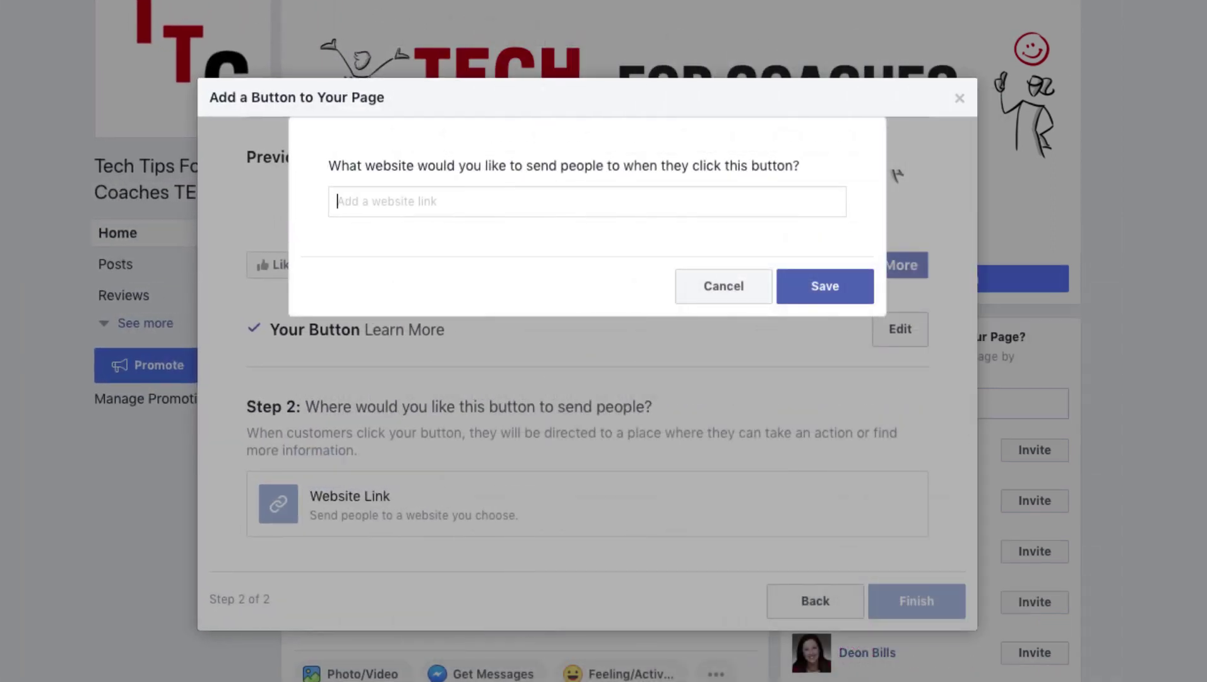
{"action": "type", "text": "http://techtipsforcoaches.com"}
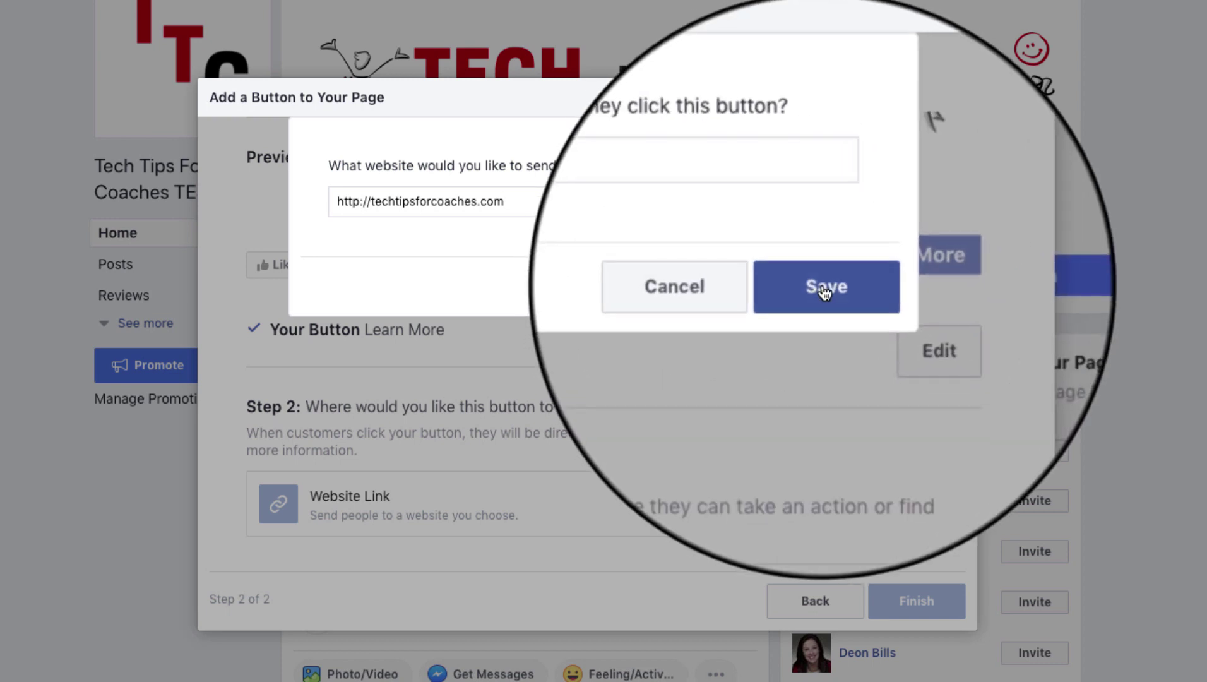
{"action": "left_click", "coordinate": [823, 286]}
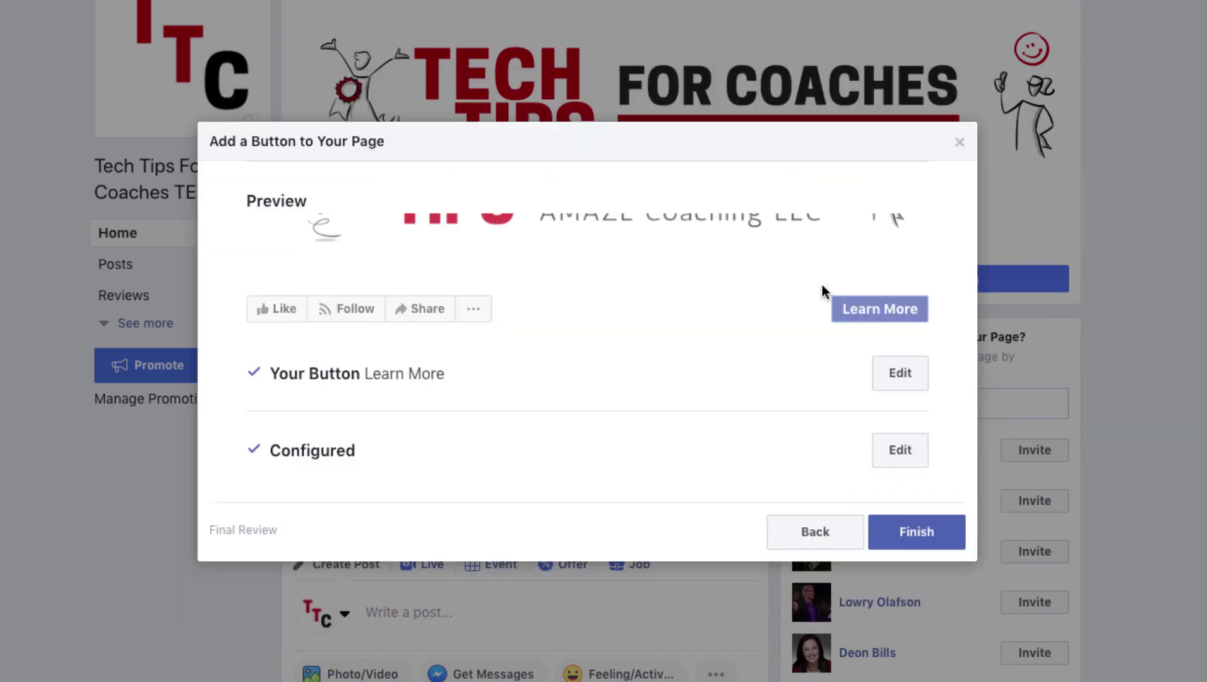
{"action": "left_click", "coordinate": [911, 534]}
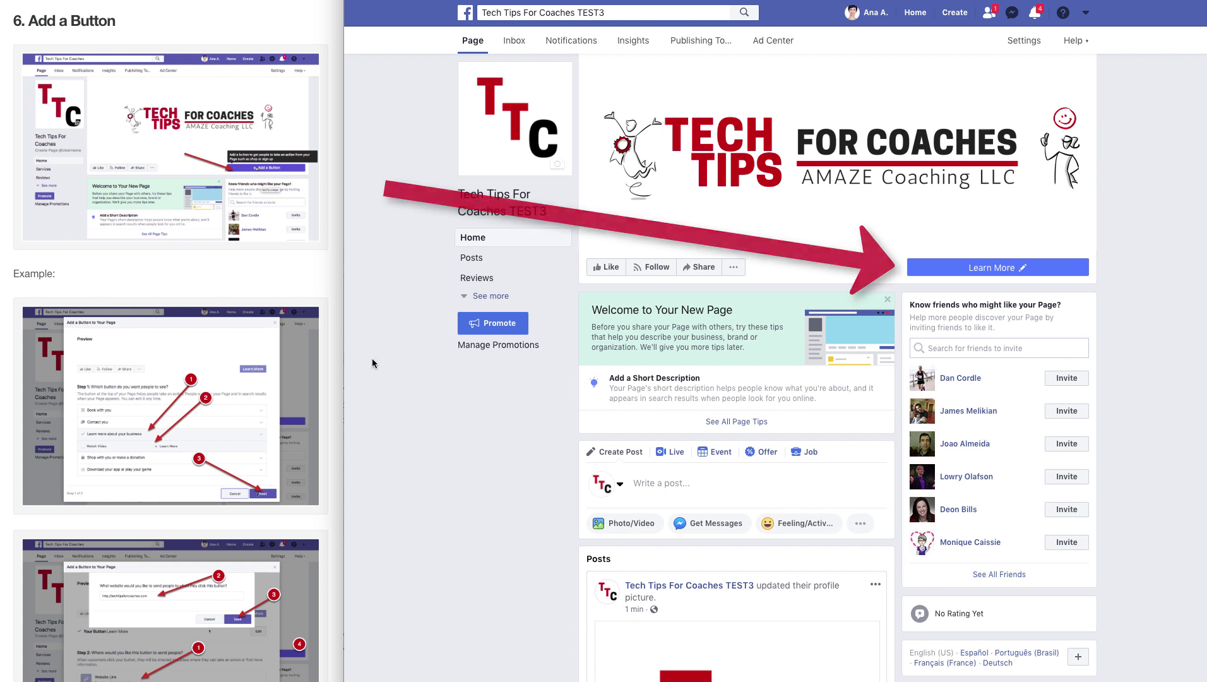
- Add the short description "Like this page and learn from easy to follow tutorials. Amplify your Impact. Enjoy the process." to the page and save it
{"action": "scroll", "coordinate": [208, 451], "scroll_direction": "down", "scroll_amount": 6}
{"action": "scroll", "coordinate": [209, 451], "scroll_direction": "down", "scroll_amount": 6}
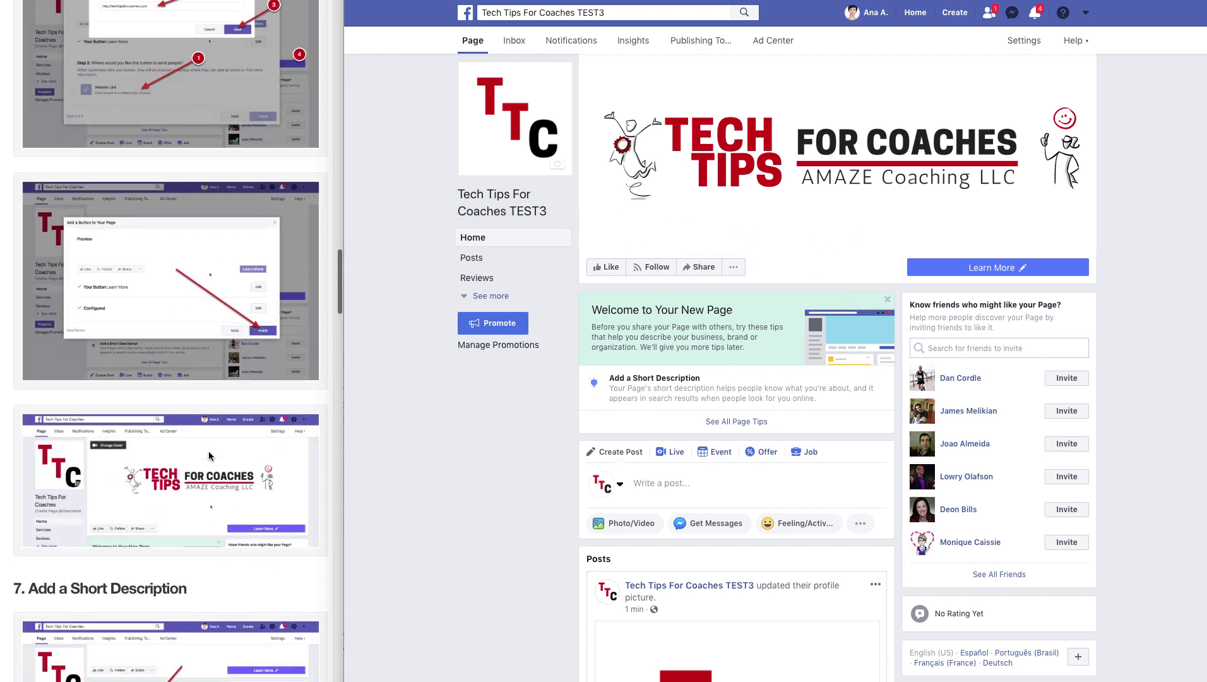
{"action": "scroll", "coordinate": [208, 451], "scroll_direction": "down", "scroll_amount": 6}
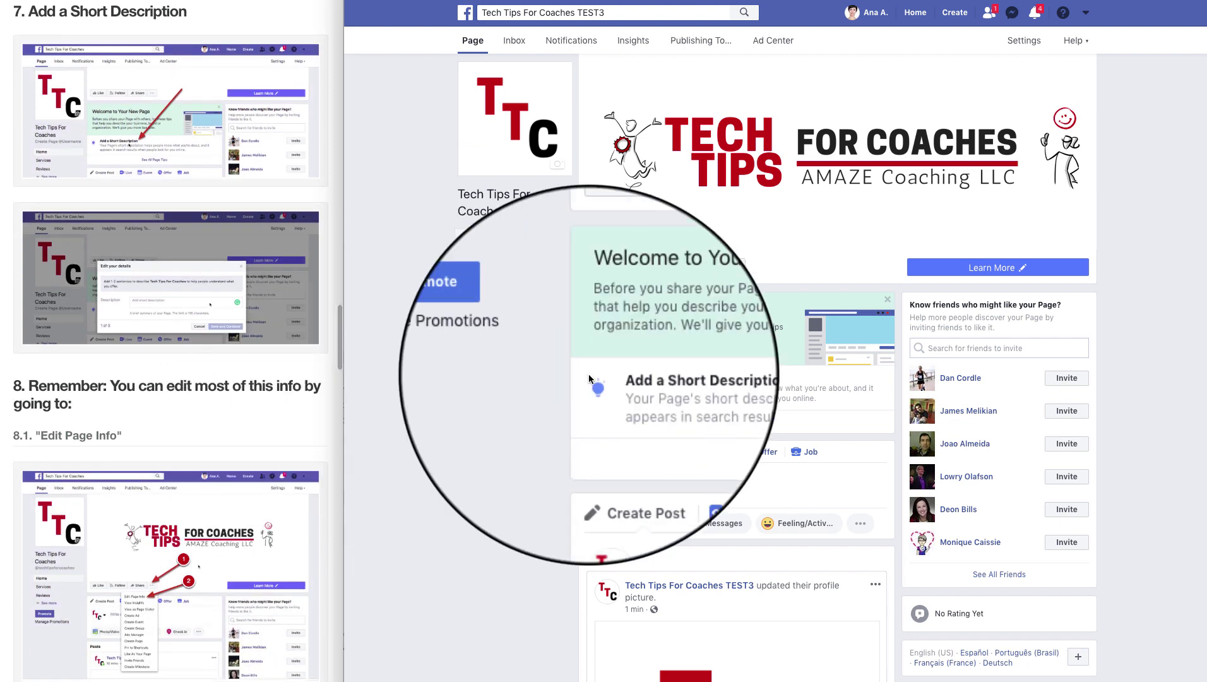
{"action": "left_click", "coordinate": [691, 387]}
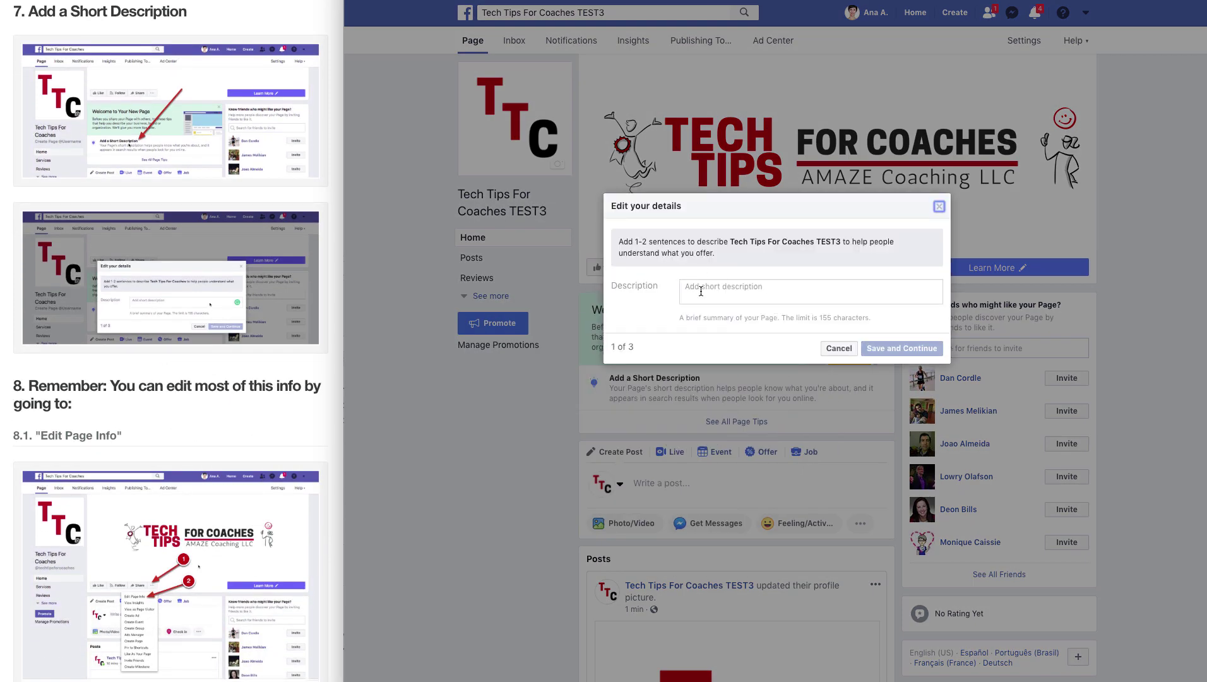
{"action": "left_click", "coordinate": [700, 291]}
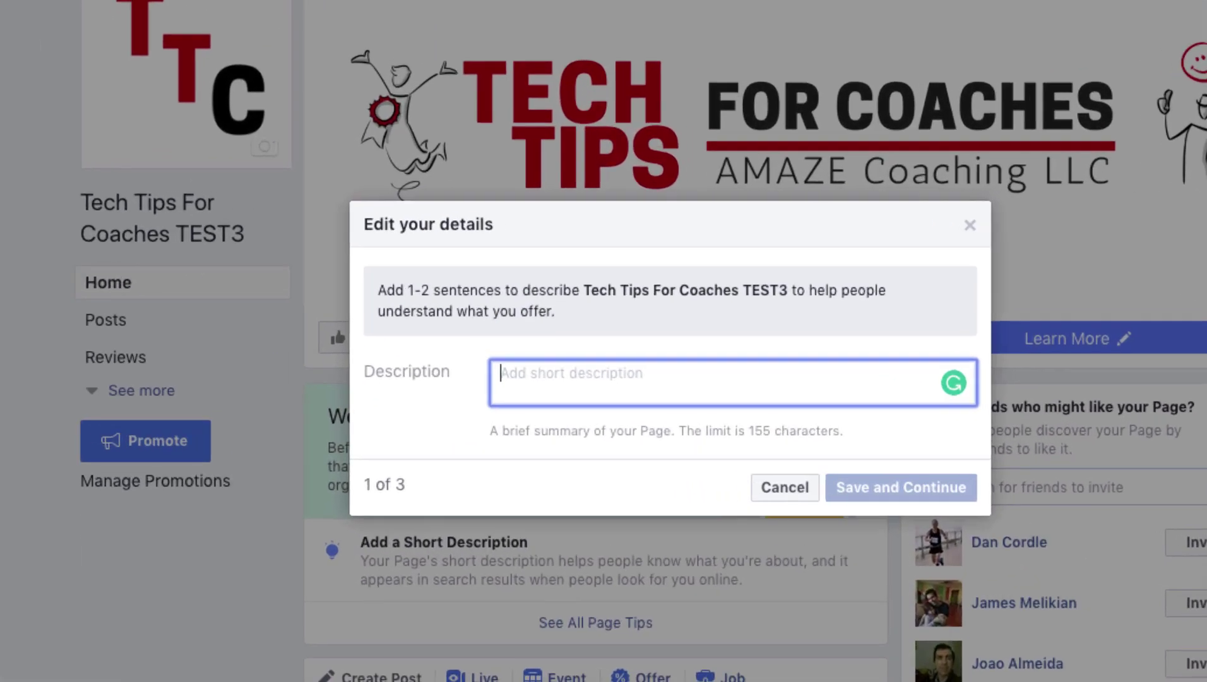
{"action": "type", "text": "Like this page and learn from easy to follow tutorials. Amplify your Impact. Enjoy the process."}
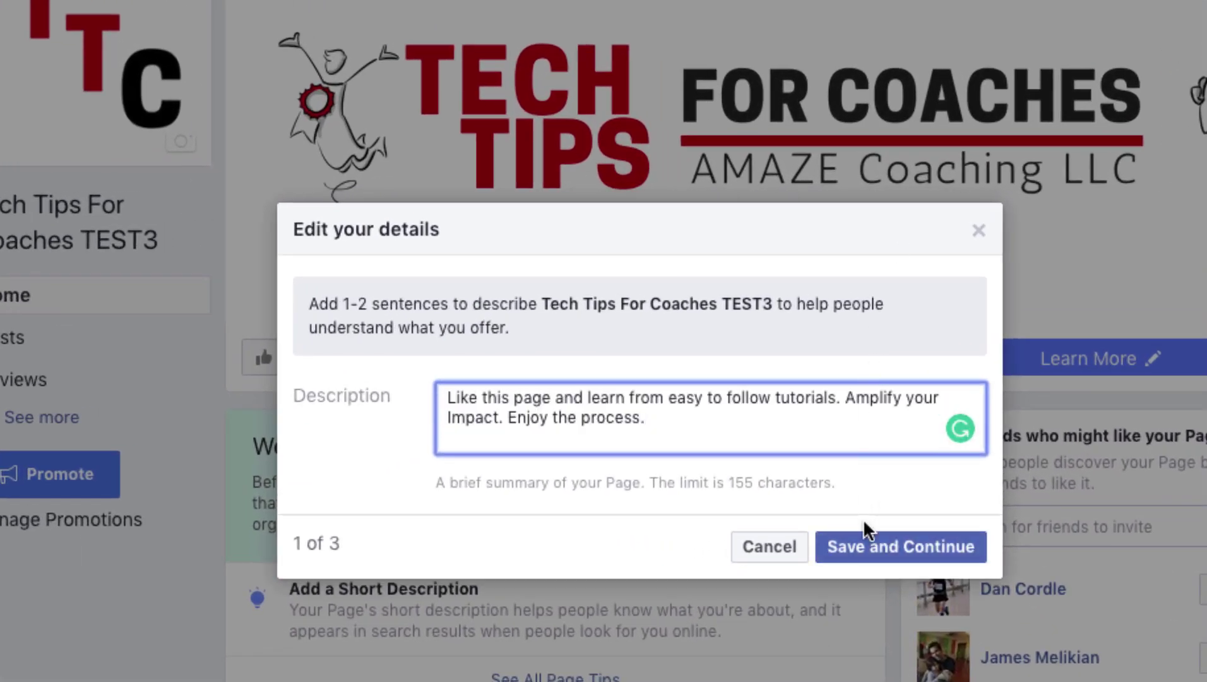
{"action": "left_click", "coordinate": [835, 546]}
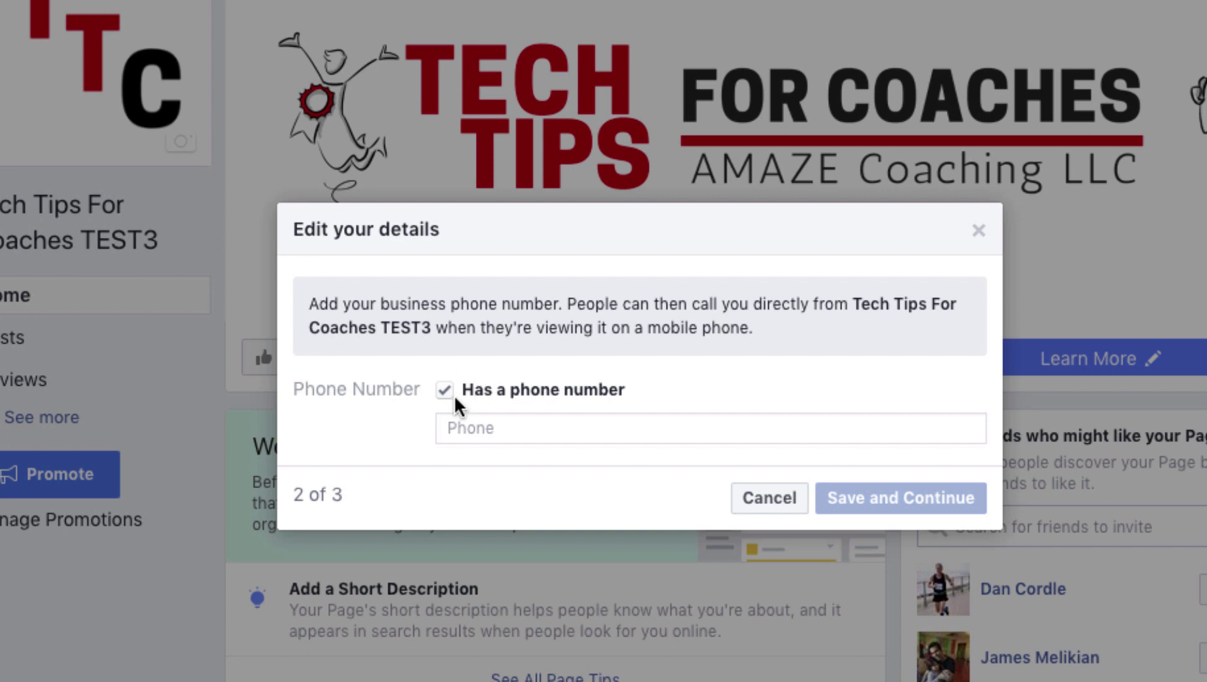
{"action": "left_click", "coordinate": [445, 391]}
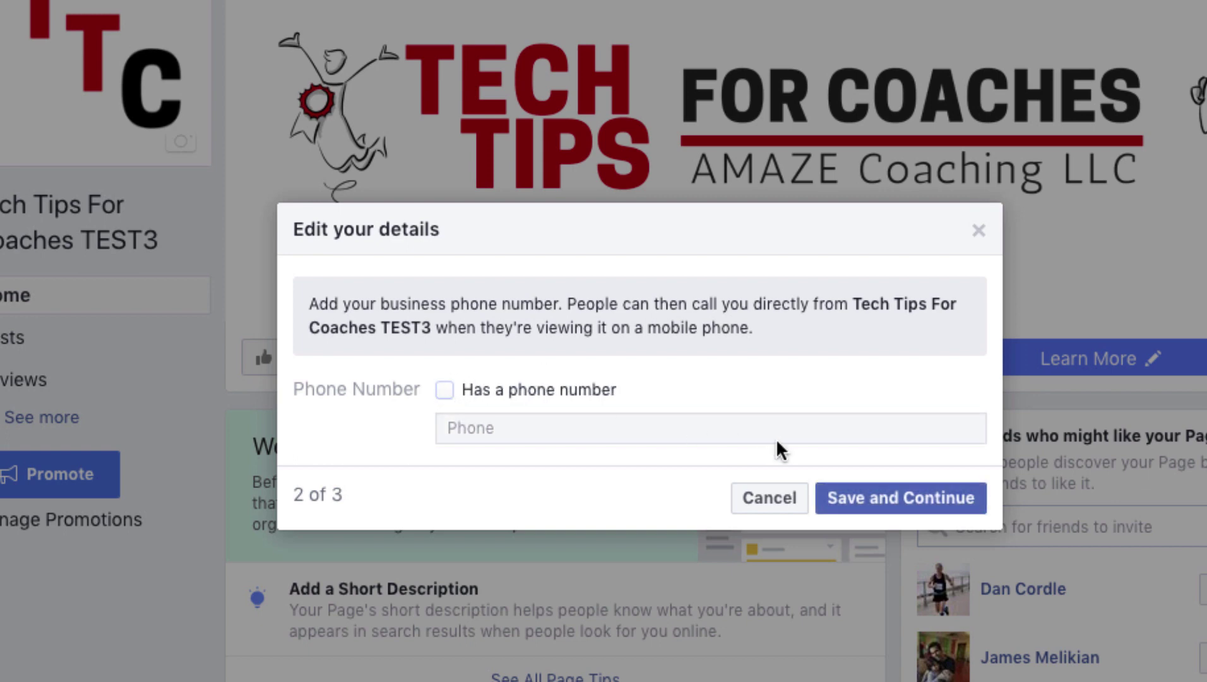
{"action": "left_click", "coordinate": [887, 512]}
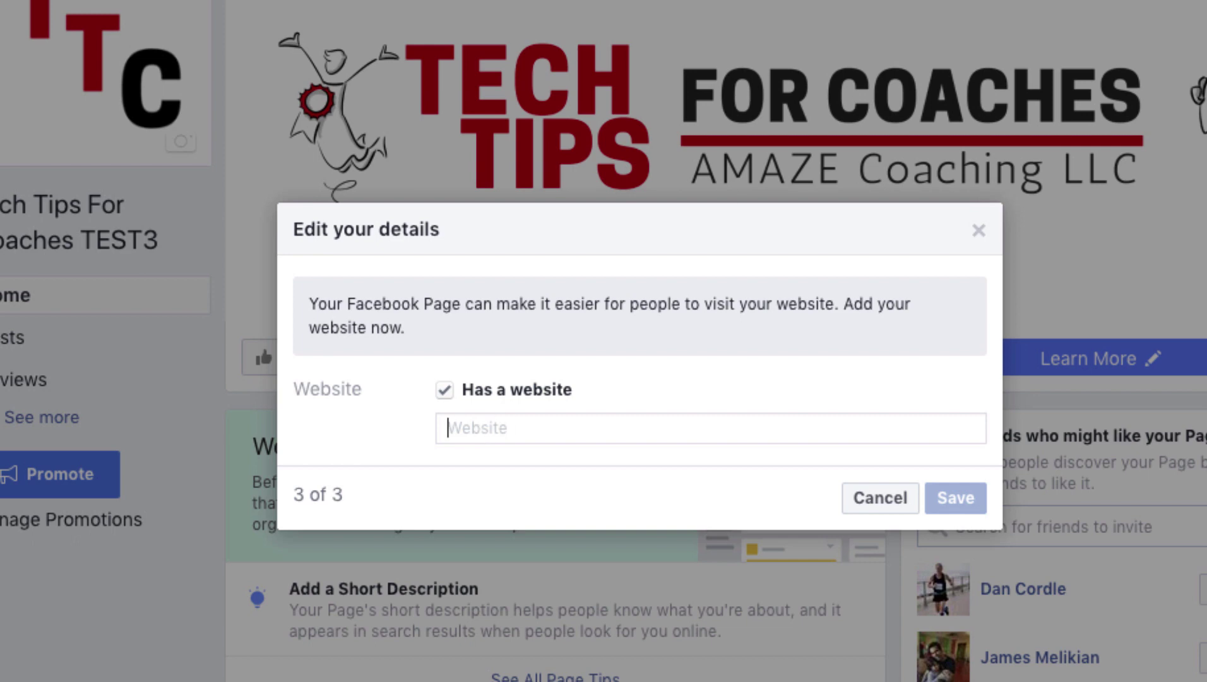
{"action": "type", "text": "http://techtipsforcoaches.com"}
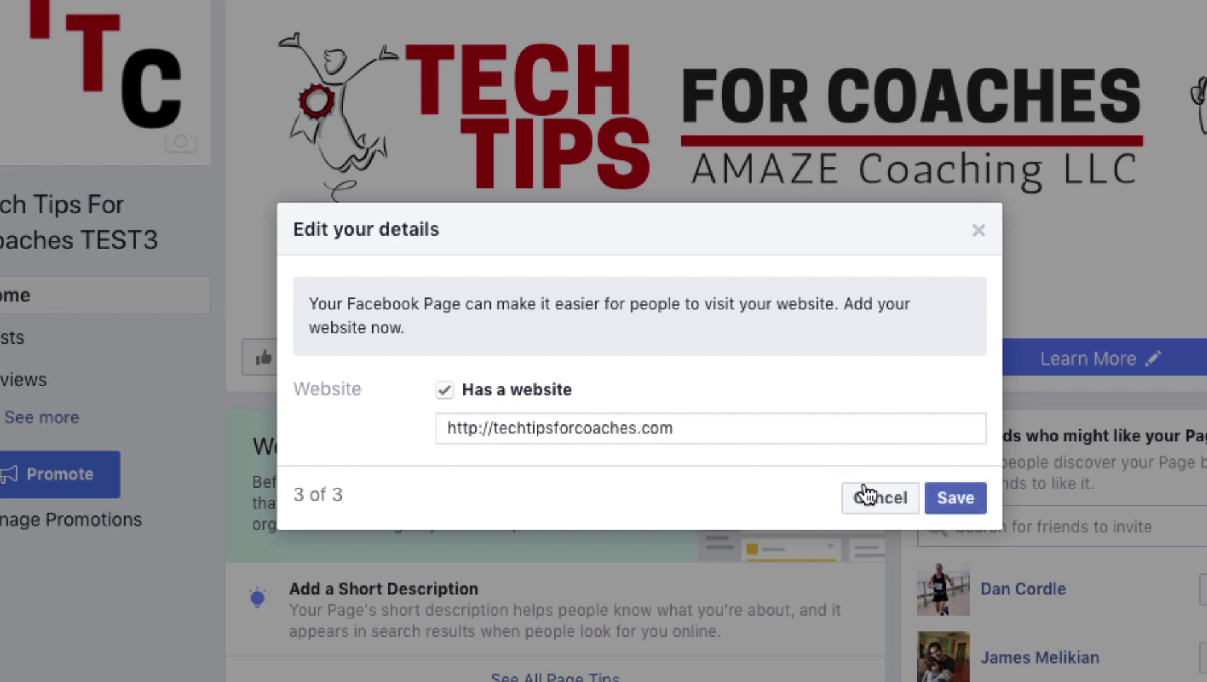
{"action": "left_click", "coordinate": [956, 500]}
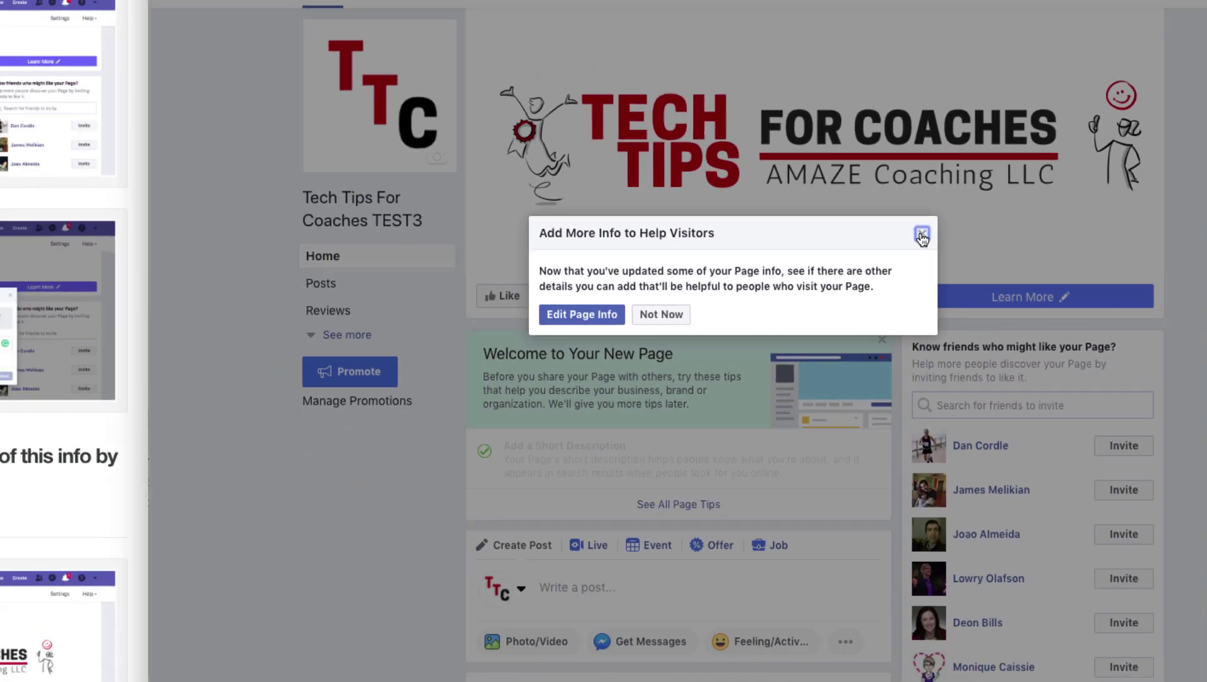
{"action": "left_click", "coordinate": [932, 260]}
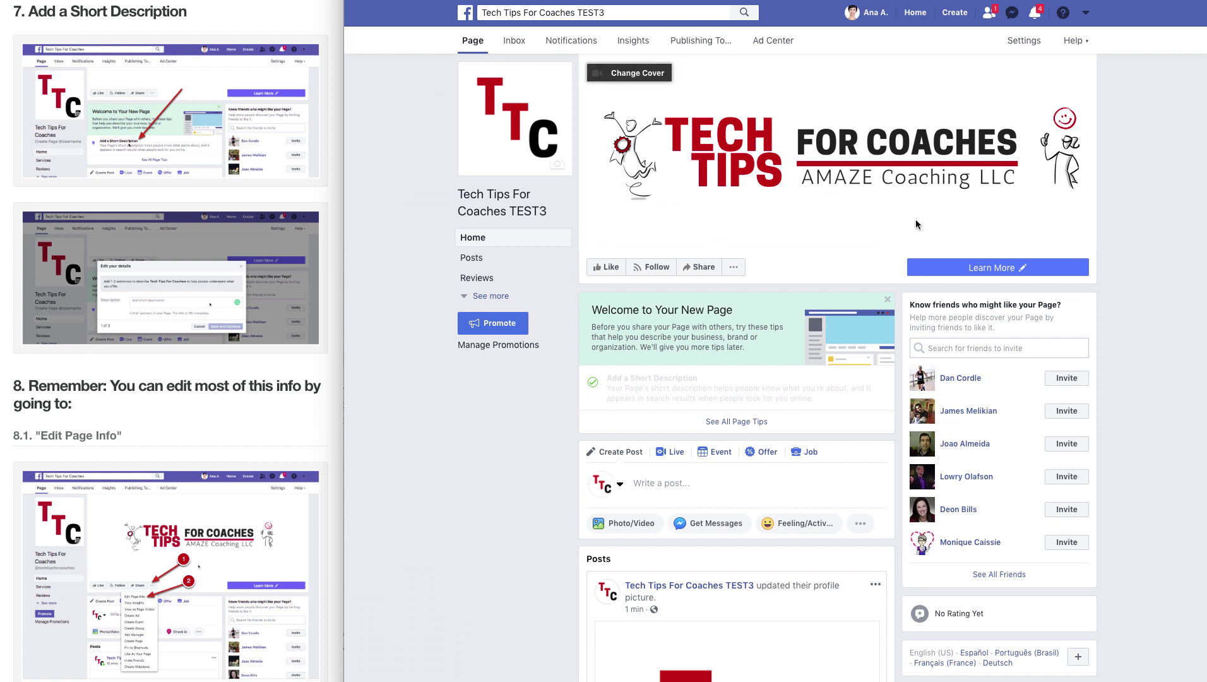
- Open the page info for editing, review its general, contact, location and hours details, and close it without changes
{"action": "left_click", "coordinate": [736, 272]}
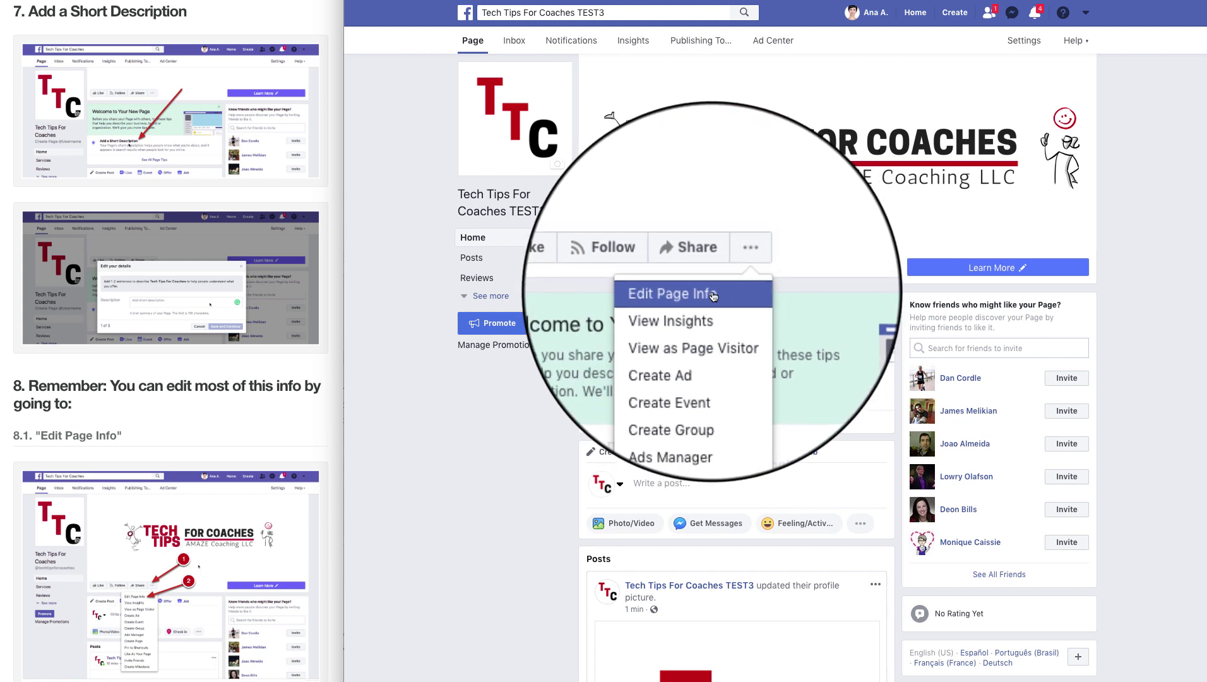
{"action": "left_click", "coordinate": [714, 296]}
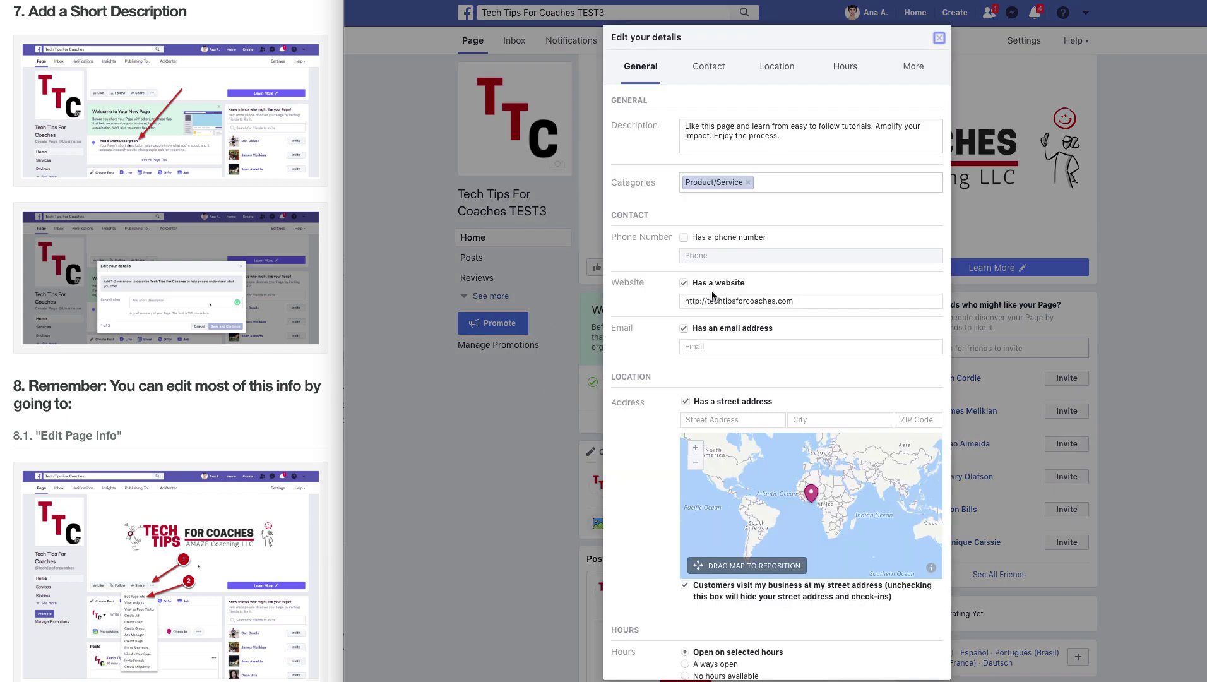
{"action": "scroll", "coordinate": [789, 323], "scroll_direction": "down", "scroll_amount": 5}
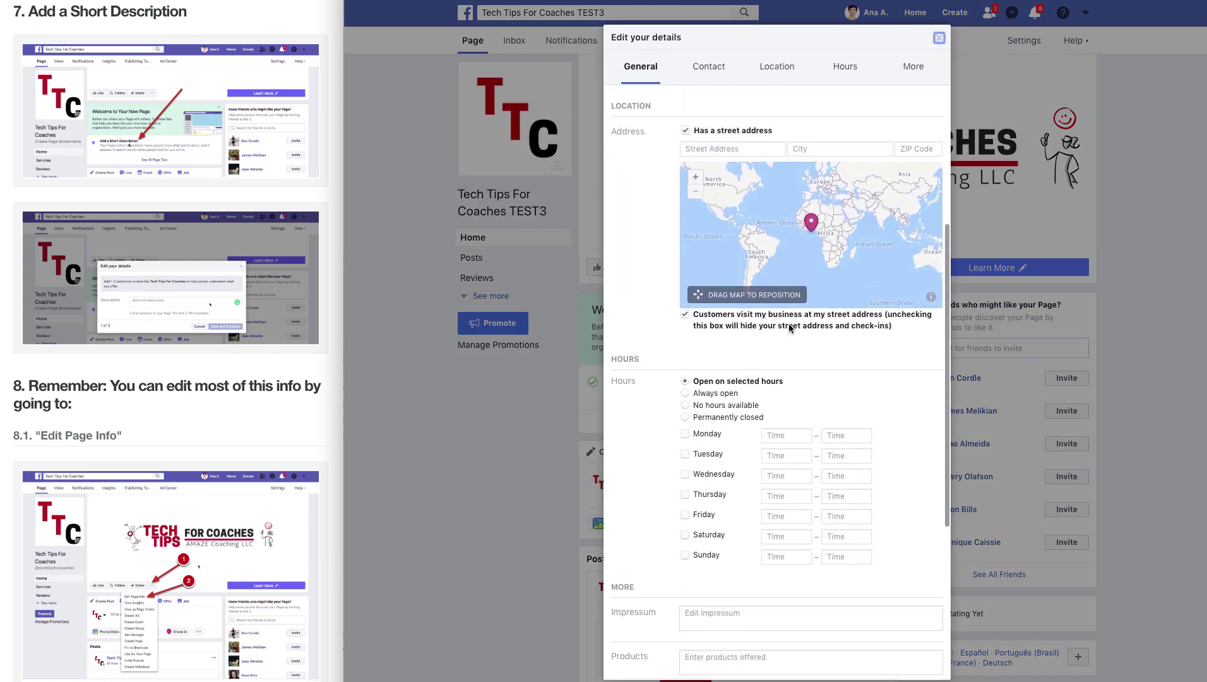
{"action": "scroll", "coordinate": [788, 323], "scroll_direction": "up", "scroll_amount": 4}
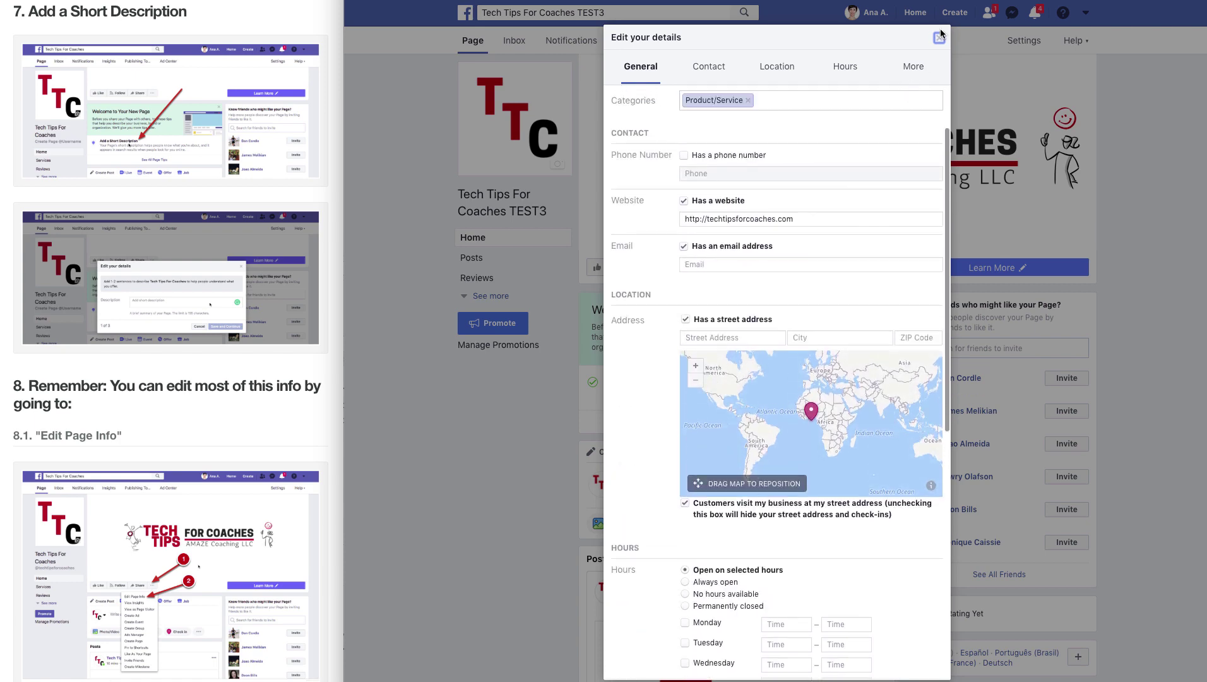
{"action": "left_click", "coordinate": [939, 37]}
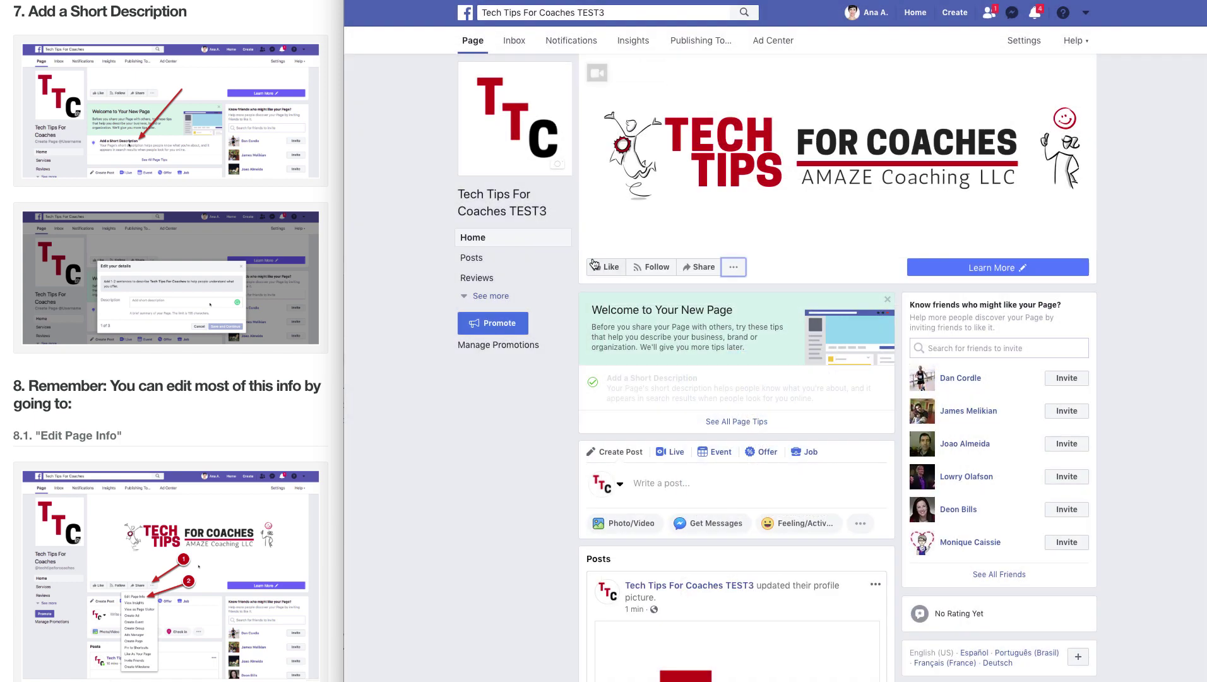
- Expand the page's full list of sections and open the About section
{"action": "scroll", "coordinate": [212, 527], "scroll_direction": "down", "scroll_amount": 10}
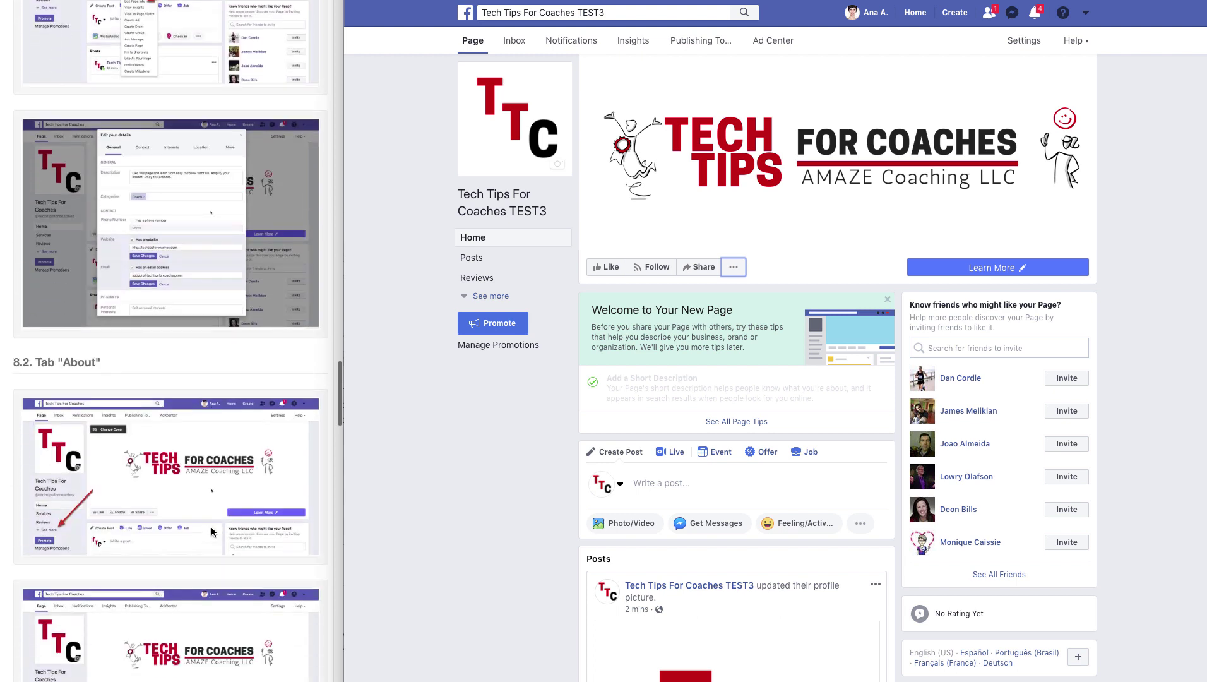
{"action": "scroll", "coordinate": [212, 531], "scroll_direction": "down", "scroll_amount": 5}
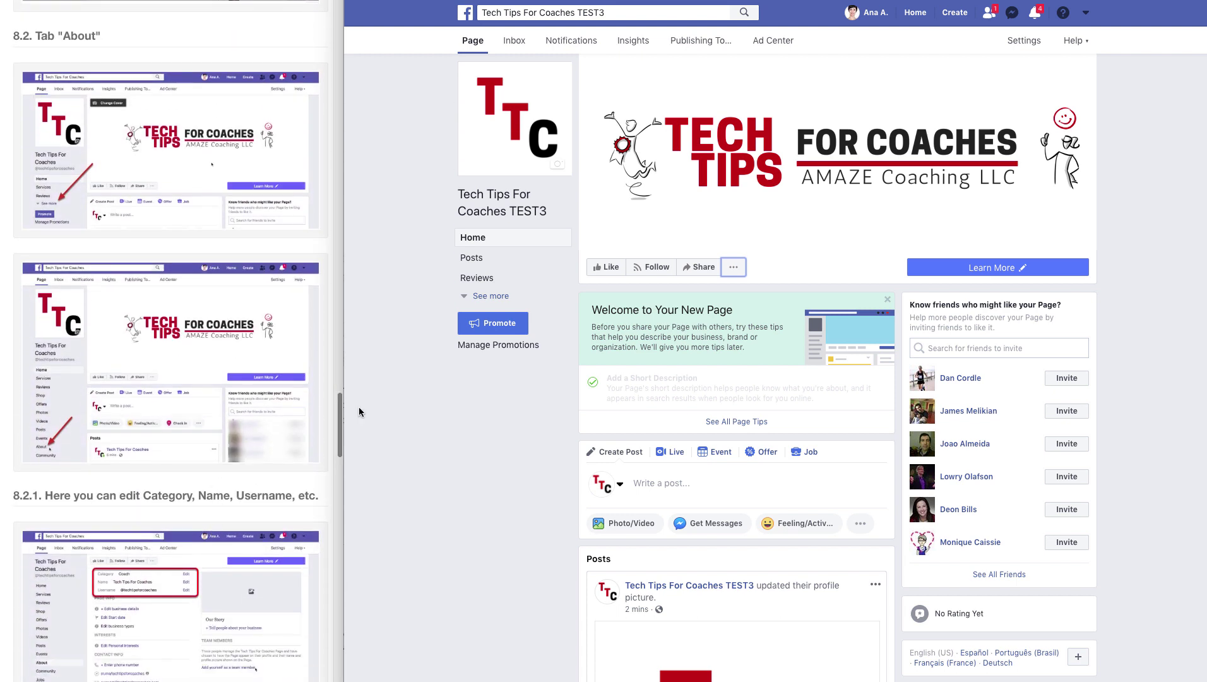
{"action": "left_click", "coordinate": [494, 300]}
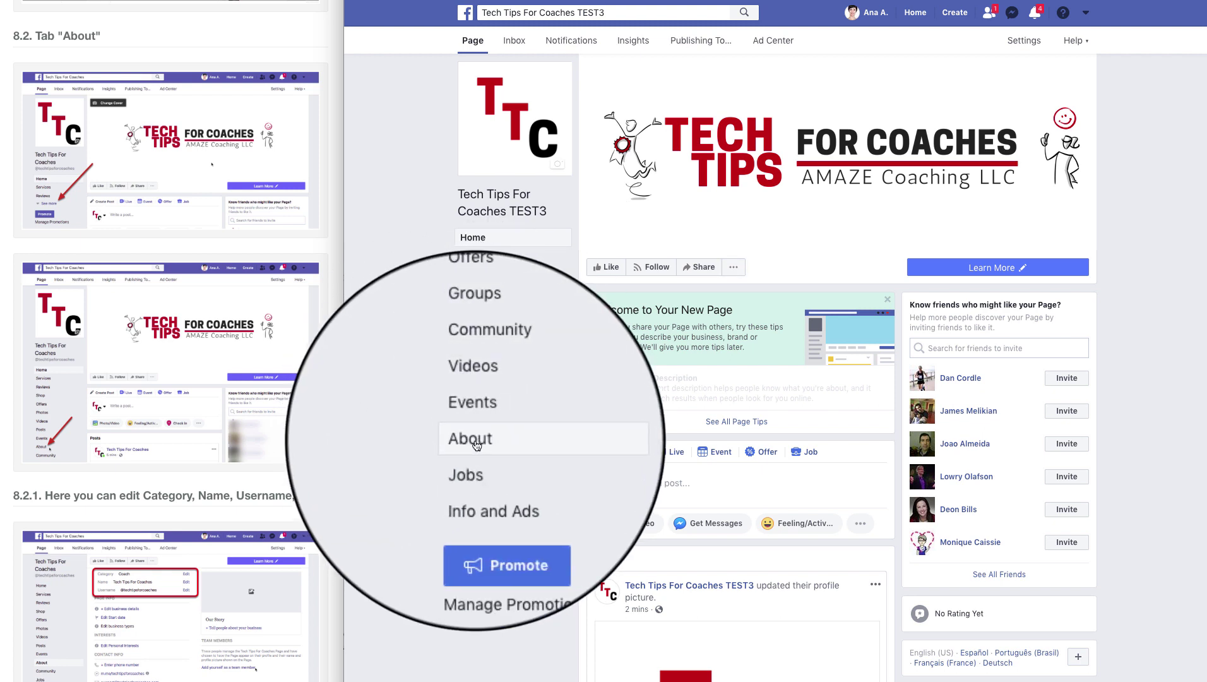
{"action": "left_click", "coordinate": [498, 438]}
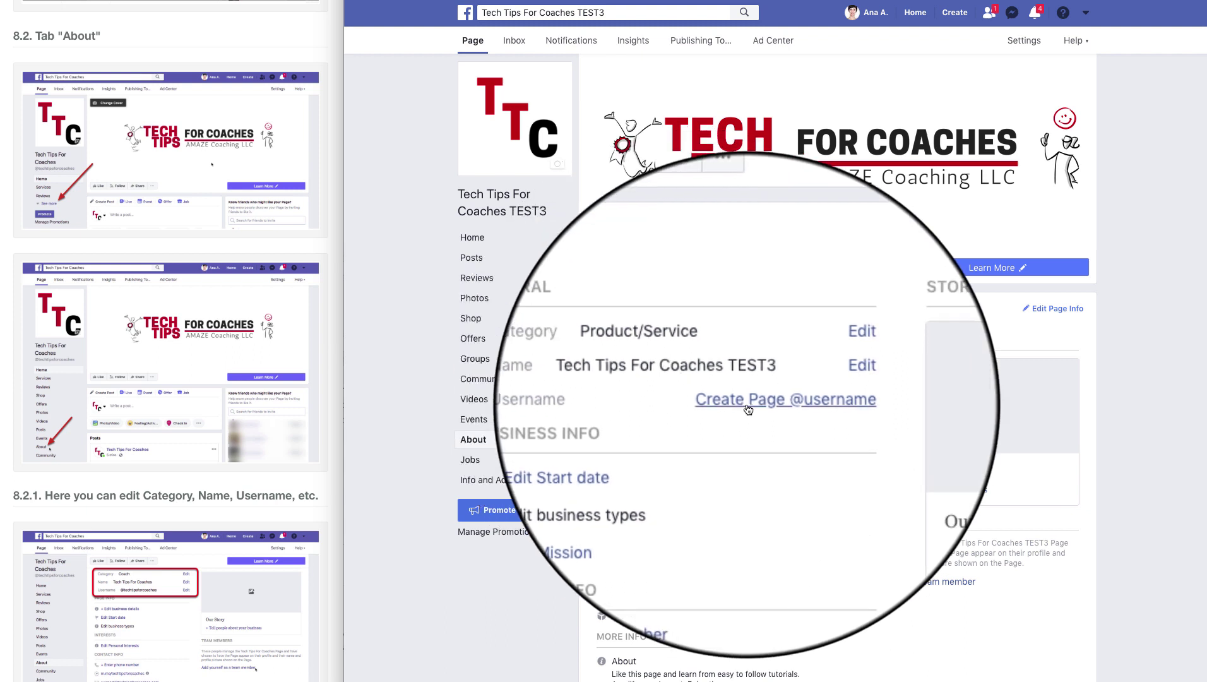
- Bring up the confirmation for adding yourself as a team member in the About section, and close the dialog
{"action": "scroll", "coordinate": [179, 477], "scroll_direction": "down", "scroll_amount": 9}
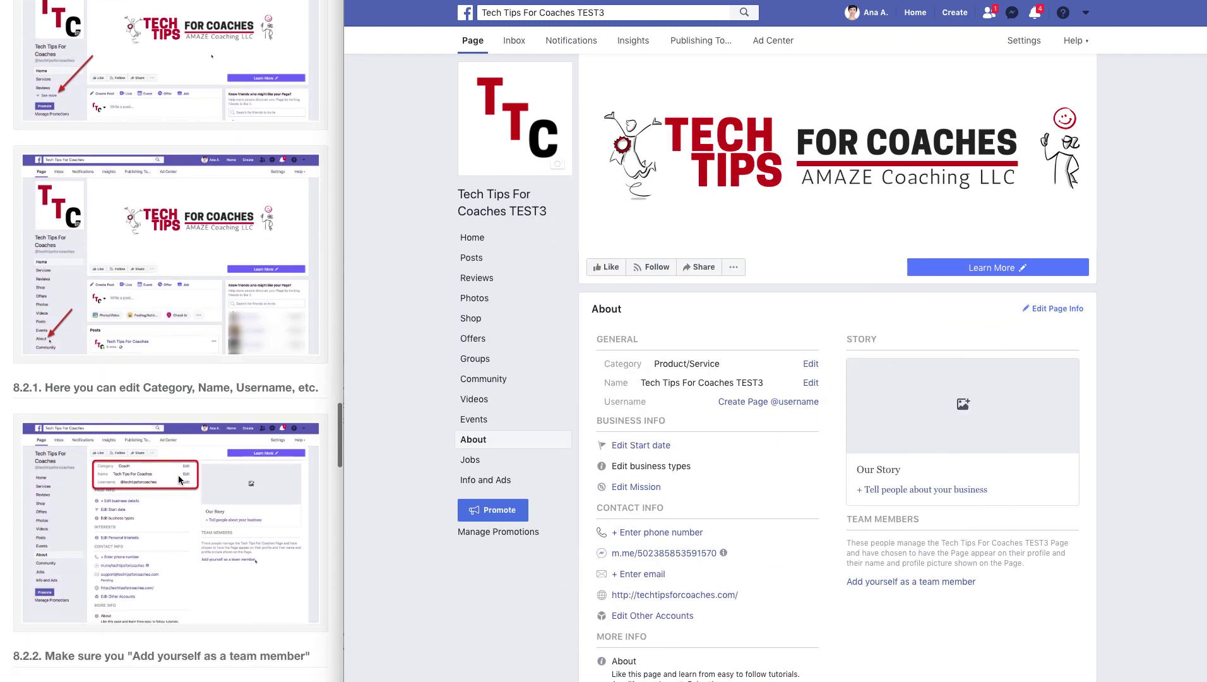
{"action": "scroll", "coordinate": [178, 480], "scroll_direction": "down", "scroll_amount": 3}
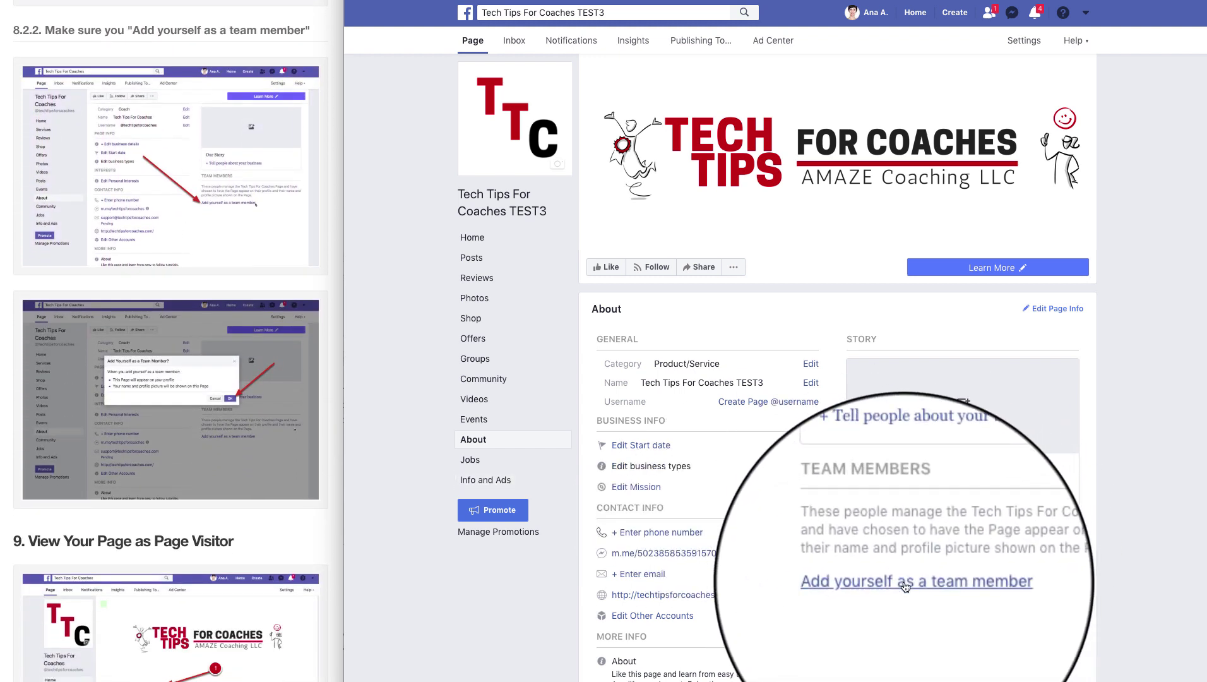
{"action": "left_click", "coordinate": [839, 650]}
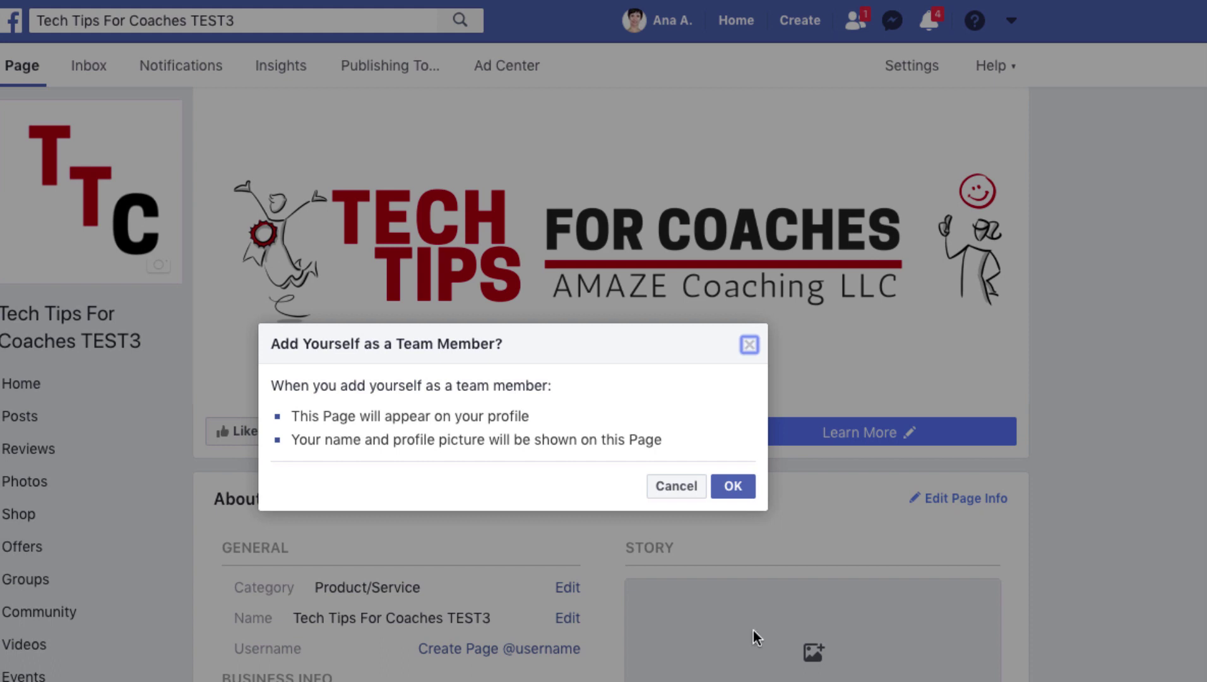
{"action": "left_click", "coordinate": [744, 491]}
{"action": "left_click", "coordinate": [750, 346]}
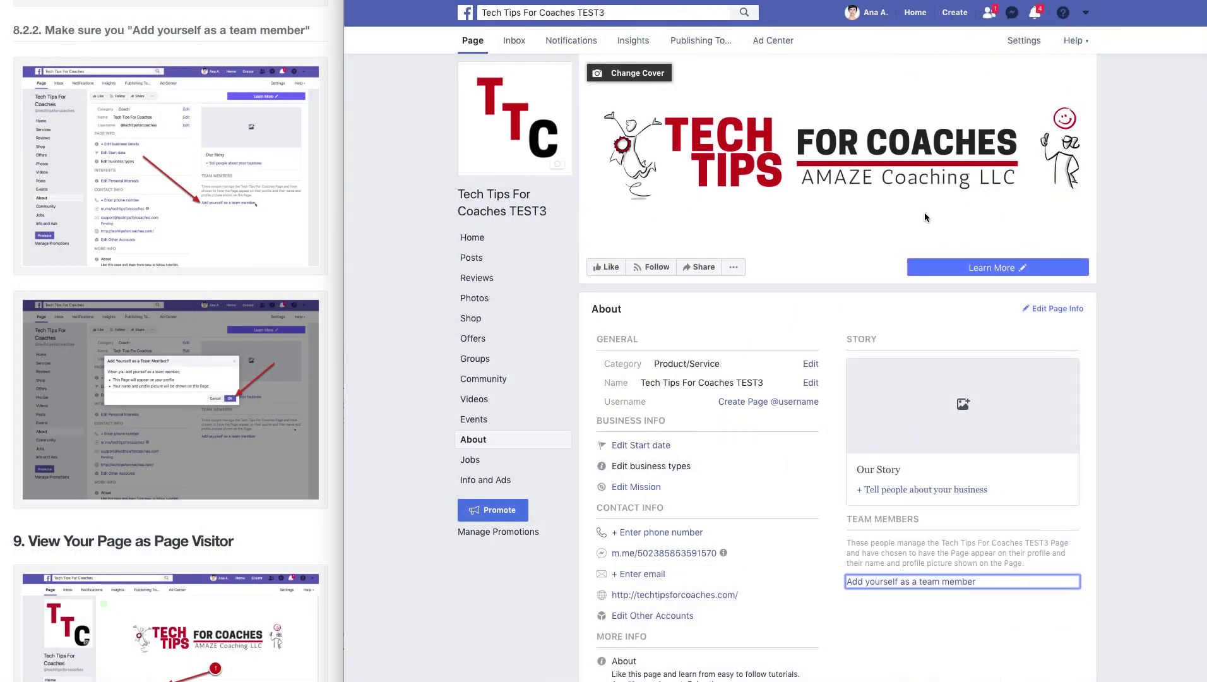
- View the business page as a page visitor
{"action": "scroll", "coordinate": [249, 461], "scroll_direction": "down", "scroll_amount": 3}
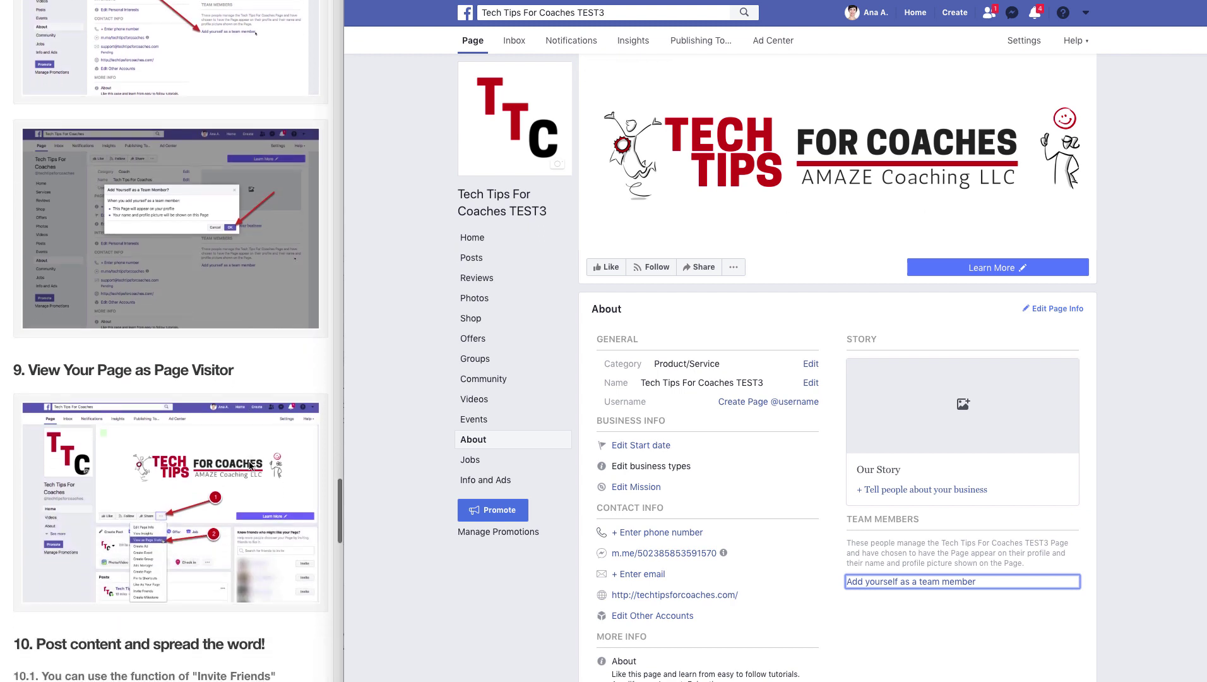
{"action": "scroll", "coordinate": [249, 466], "scroll_direction": "down", "scroll_amount": 5}
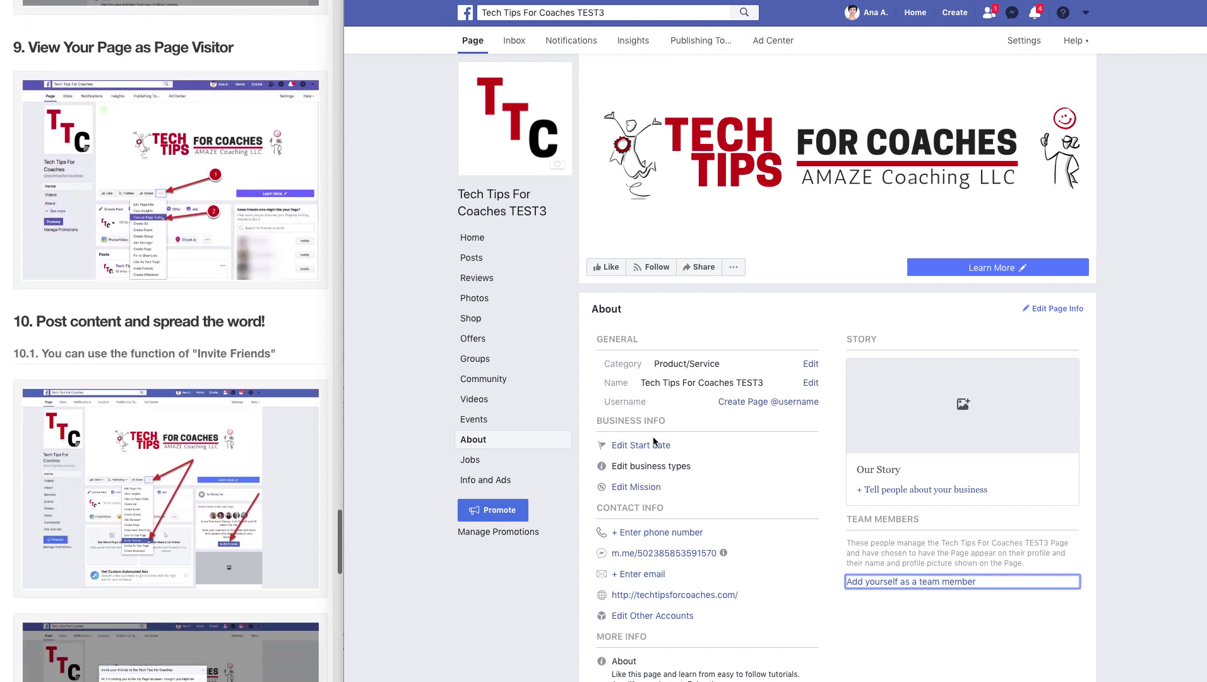
{"action": "left_click", "coordinate": [735, 274]}
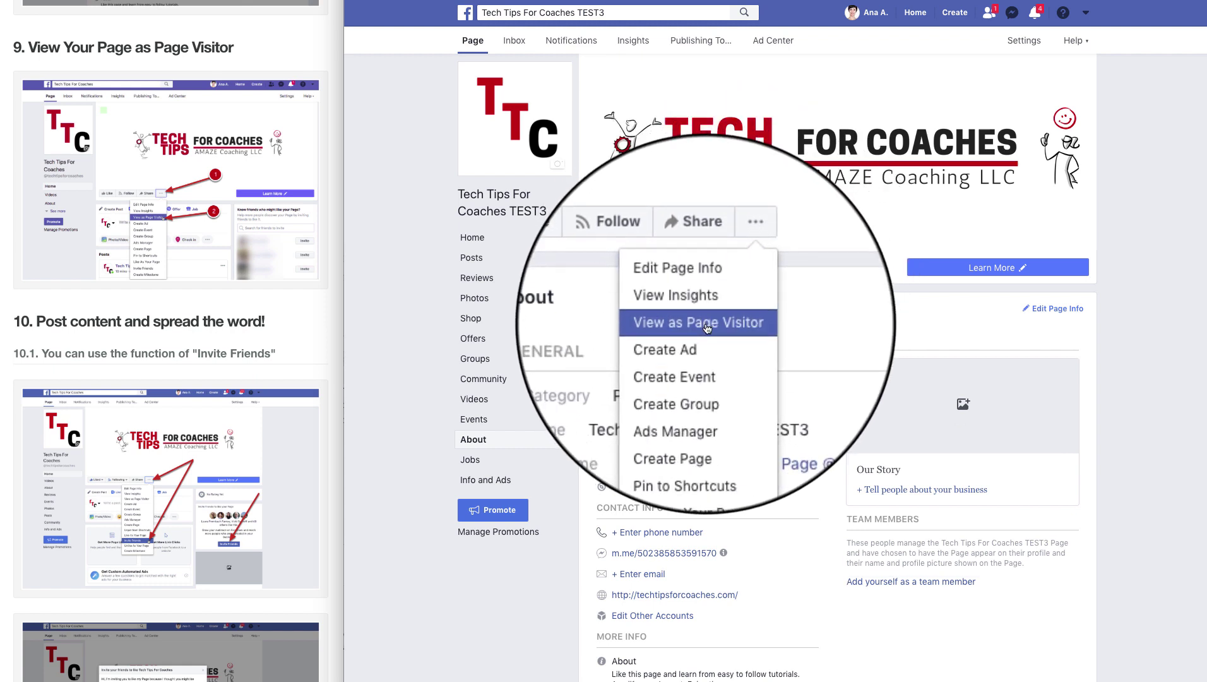
{"action": "left_click", "coordinate": [706, 326]}
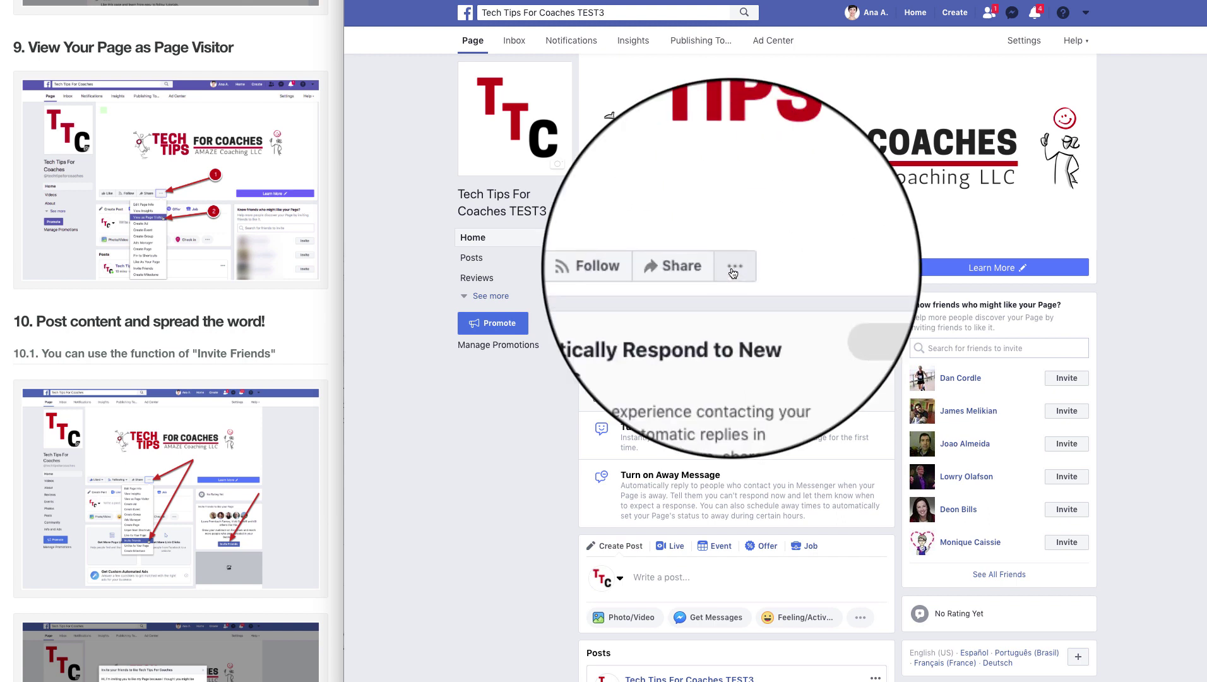
- Open the dialog for inviting friends to like the page and select the first friend in the list
{"action": "left_click", "coordinate": [732, 273]}
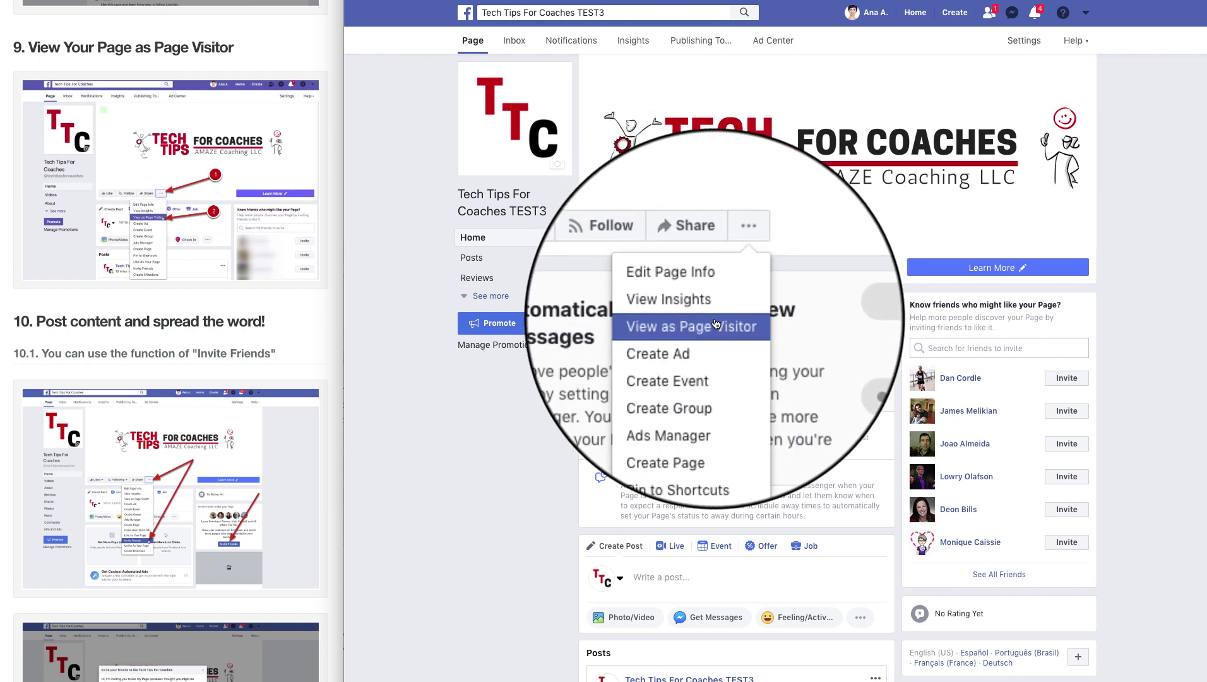
{"action": "left_click", "coordinate": [708, 447]}
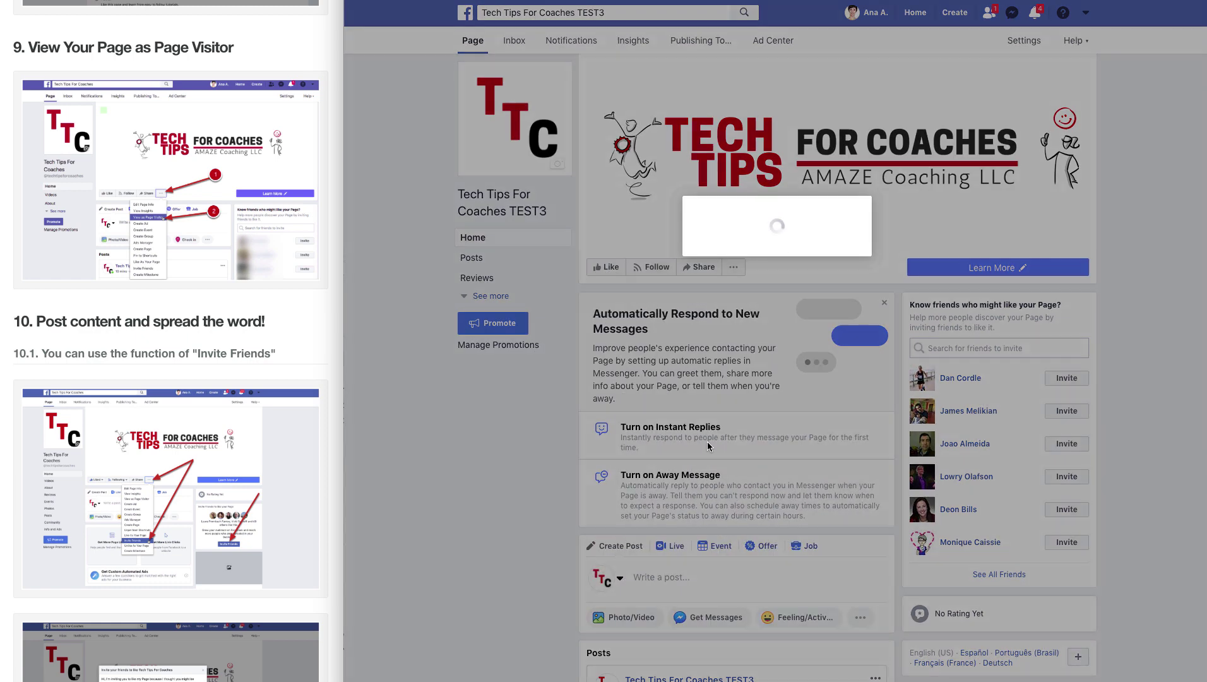
{"action": "scroll", "coordinate": [214, 495], "scroll_direction": "down", "scroll_amount": 10}
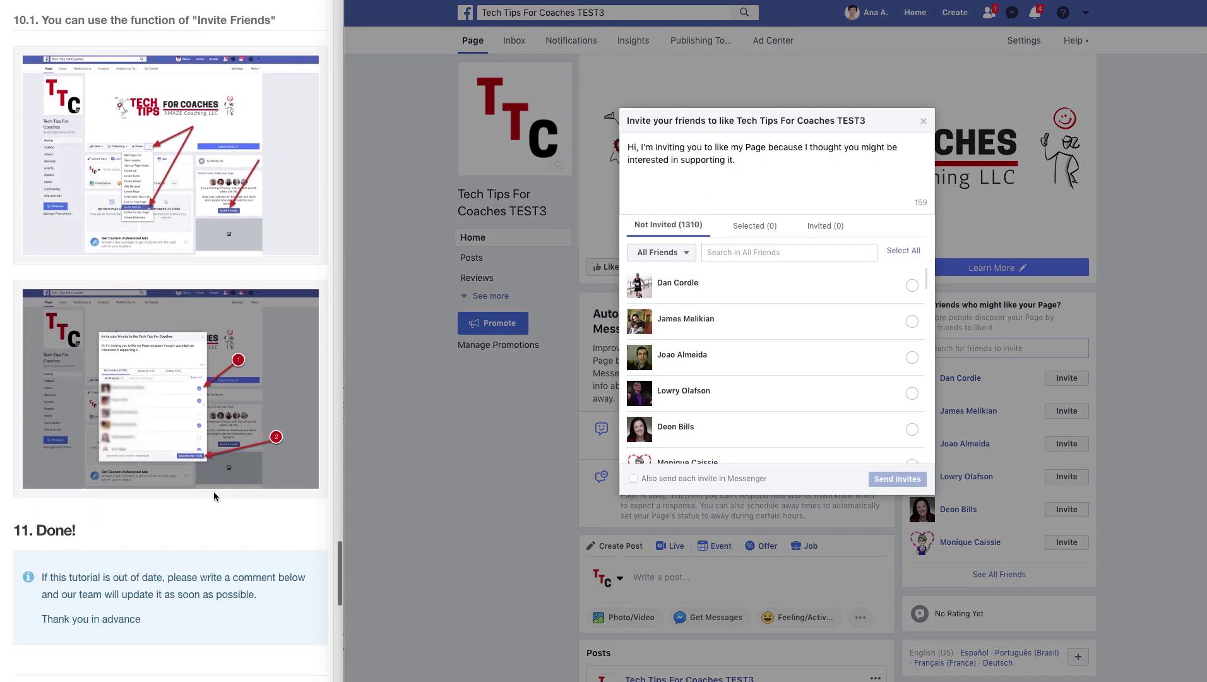
{"action": "left_click", "coordinate": [913, 286]}
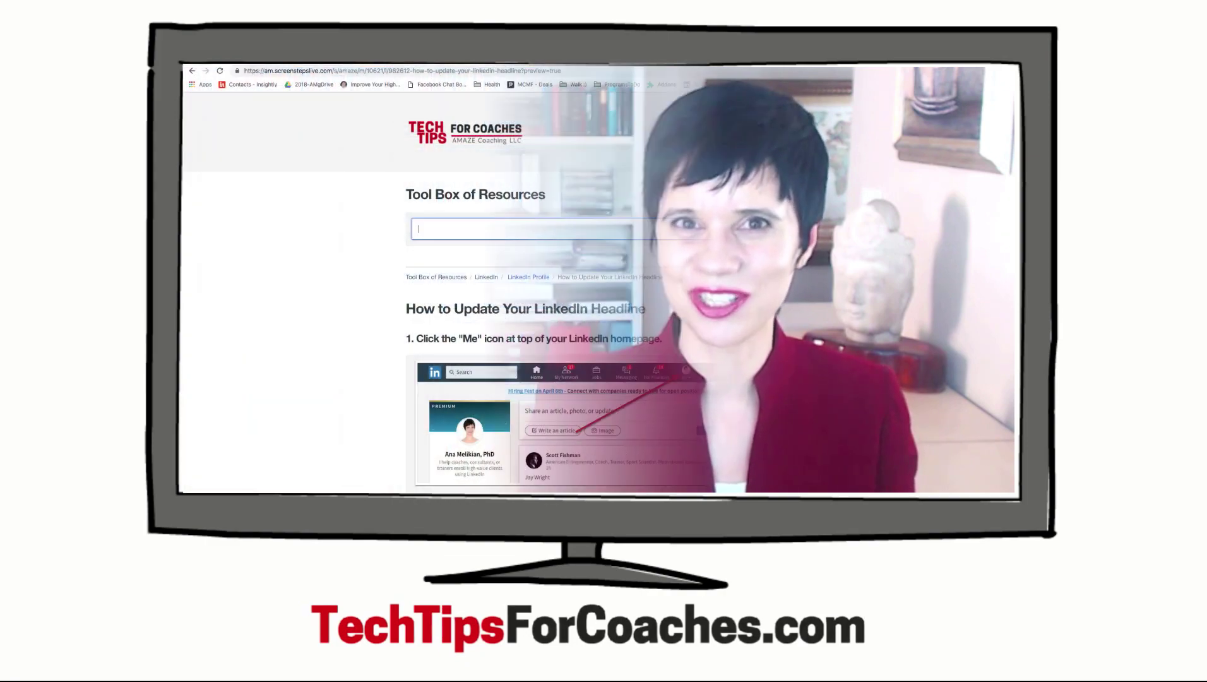
{"action": "scroll", "coordinate": [553, 237], "scroll_direction": "down", "scroll_amount": 5}
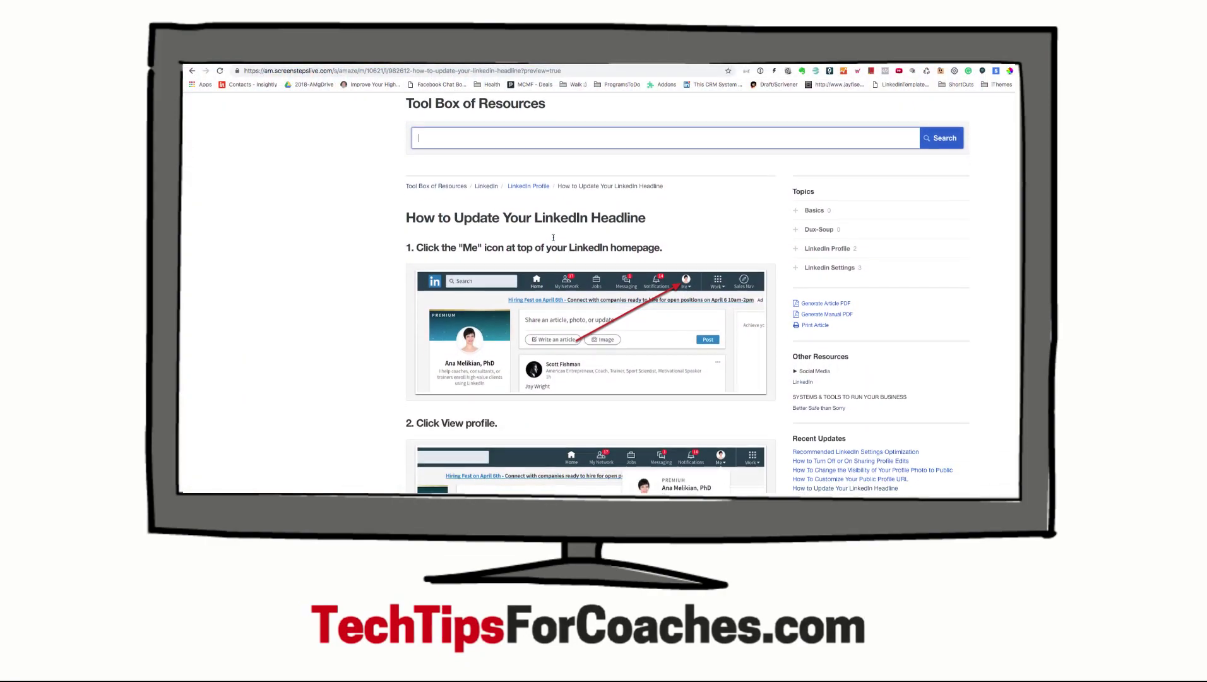